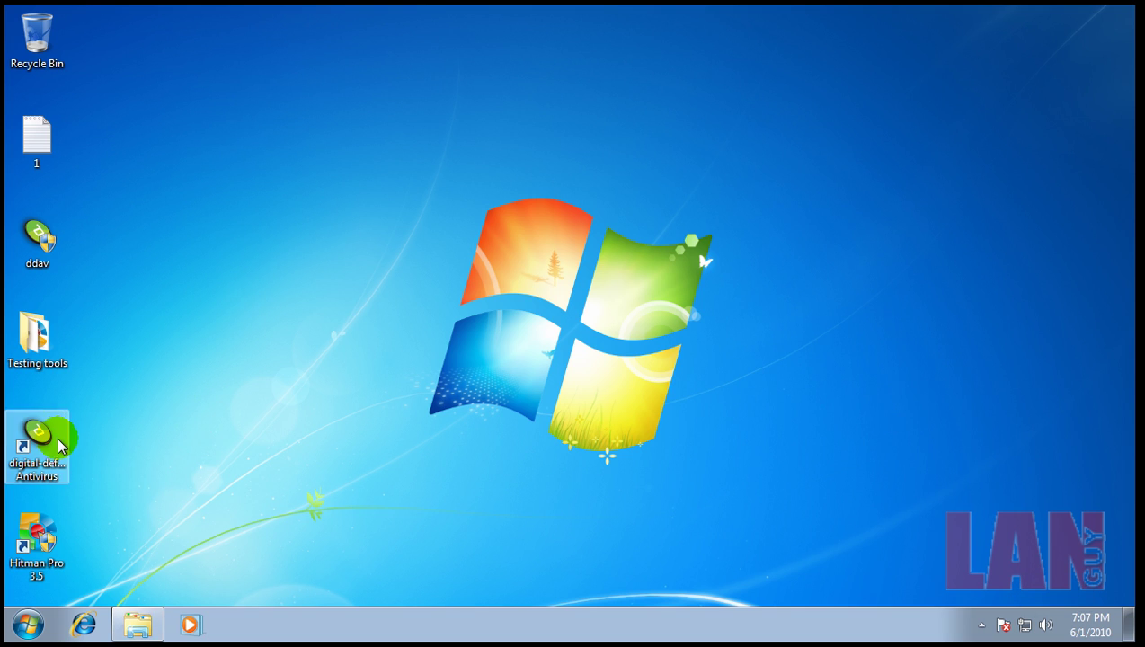
- Open the digital defender overview to check its health status, version information and licence status, and close it
click(982, 624)
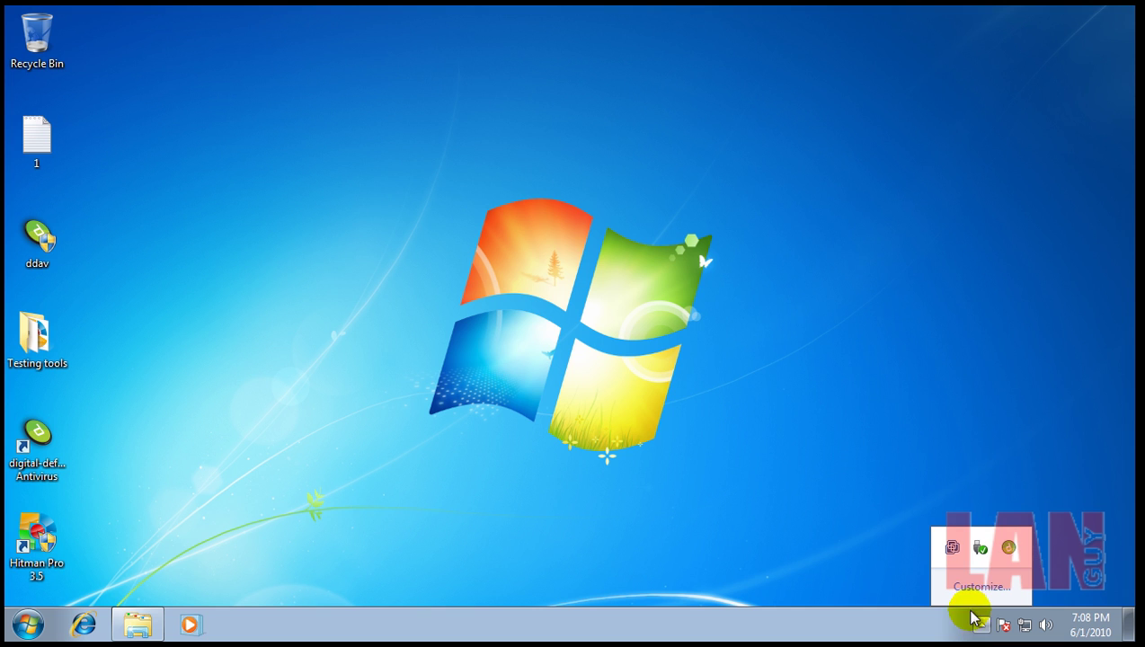
click(1007, 548)
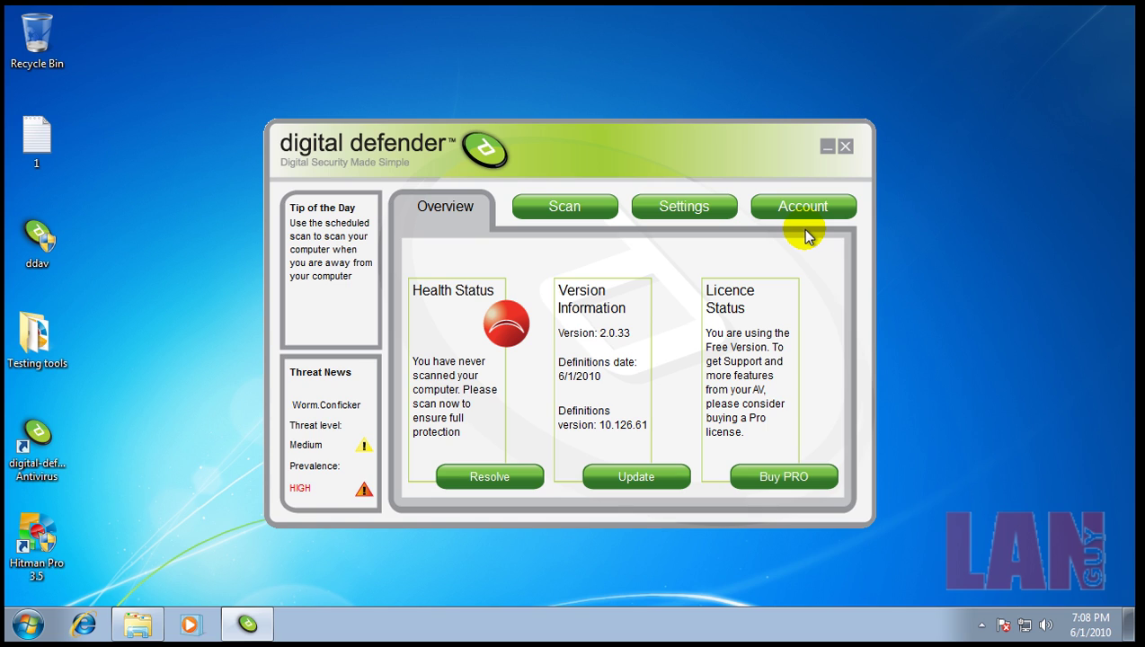
click(845, 147)
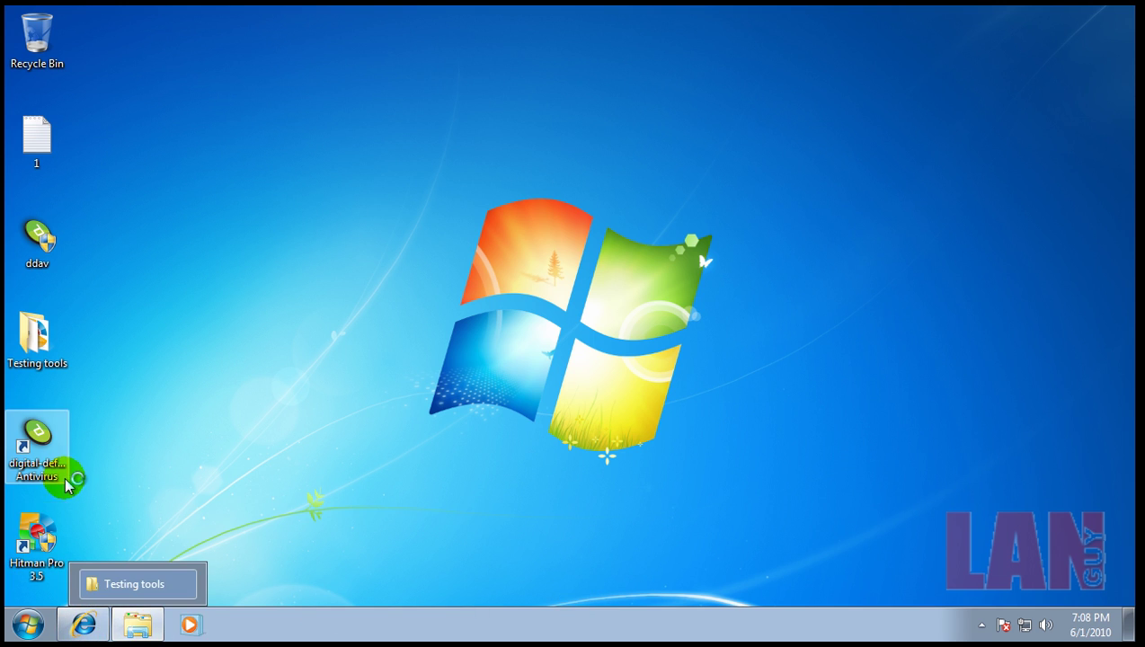
- Open the desktop text file 1 in Notepad and arrange it beside an Internet Explorer window
double_click(38, 157)
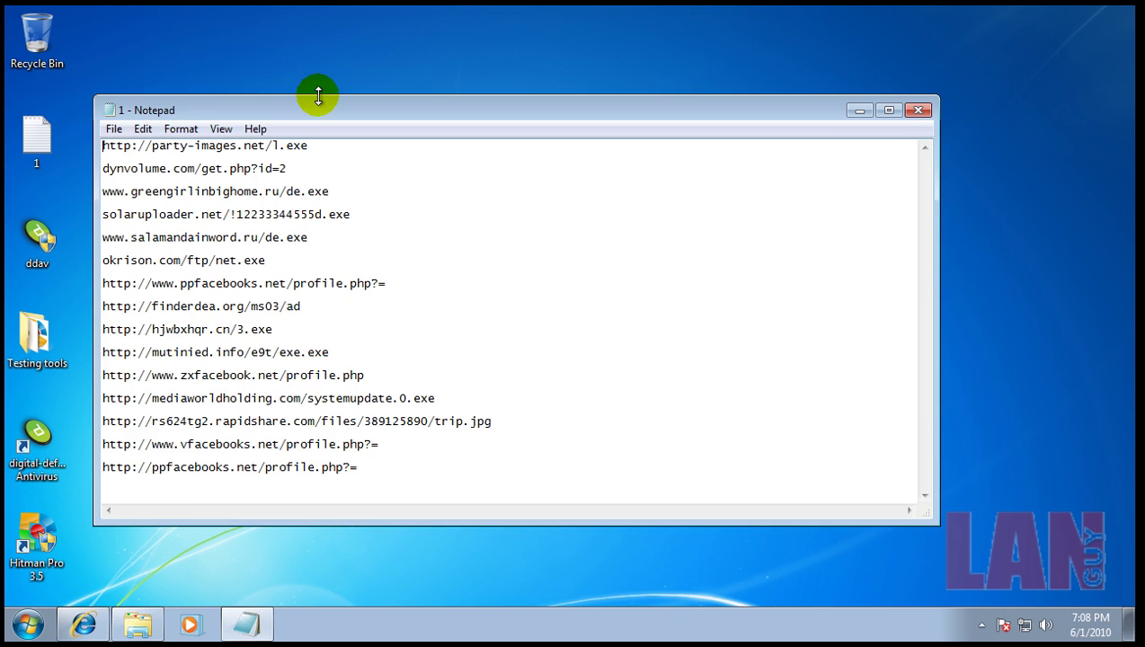
mouse_move(317, 103)
mouse_down()
mouse_move(227, 236)
mouse_move(51, 266)
mouse_up()
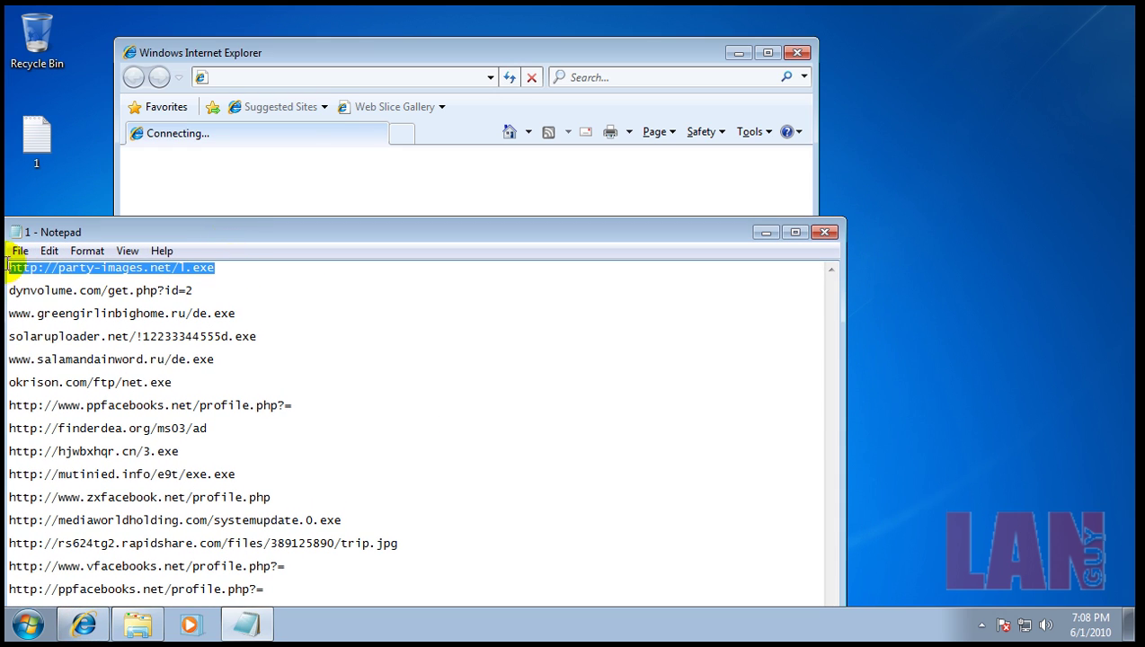
drag(368, 54, 690, 31)
click(662, 55)
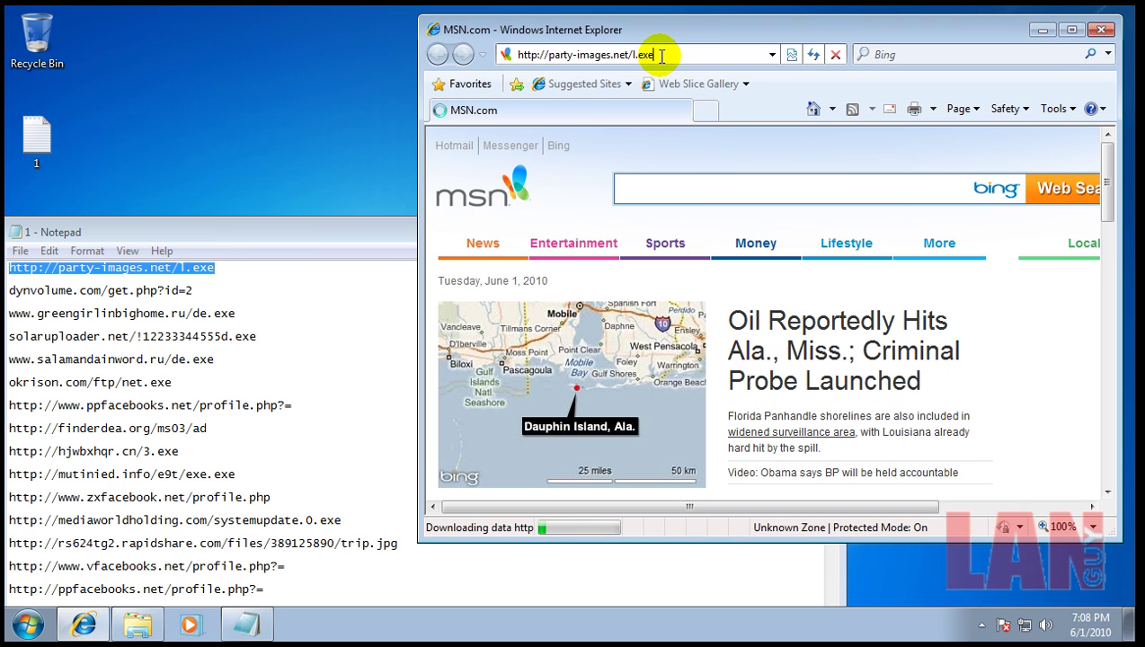
key(Return)
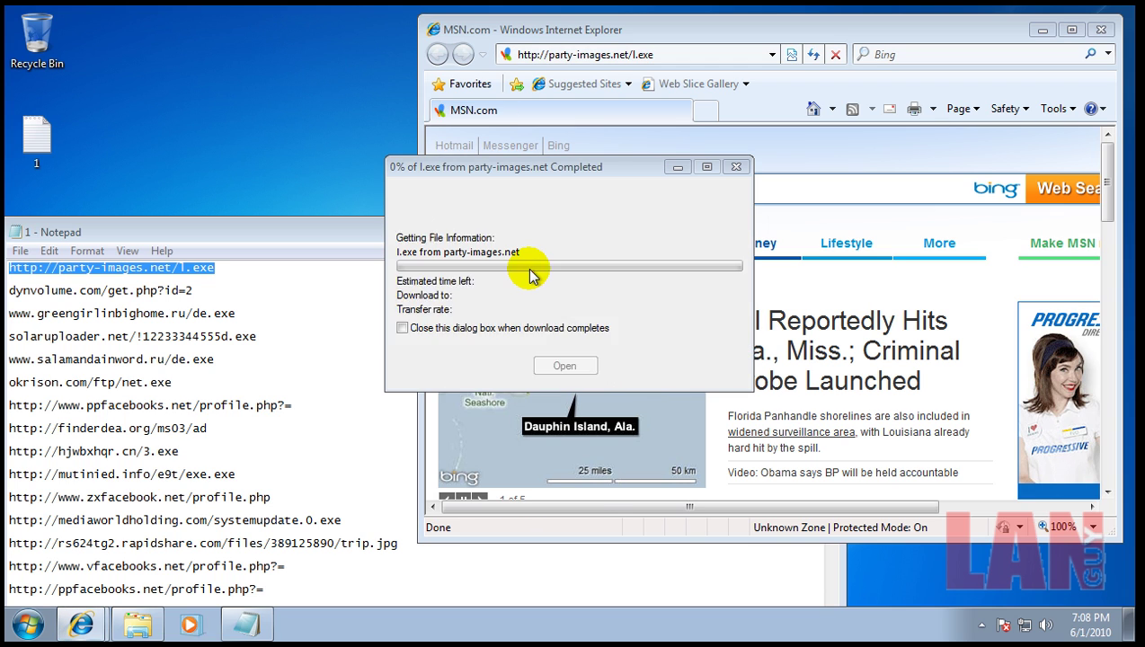
click(543, 327)
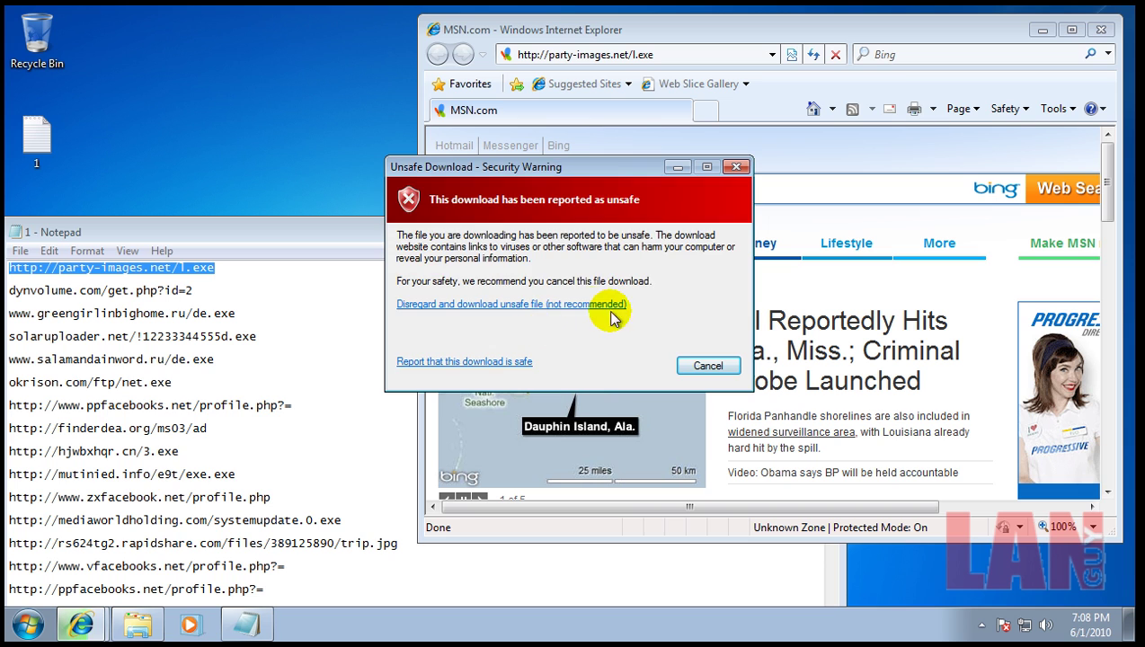
click(593, 311)
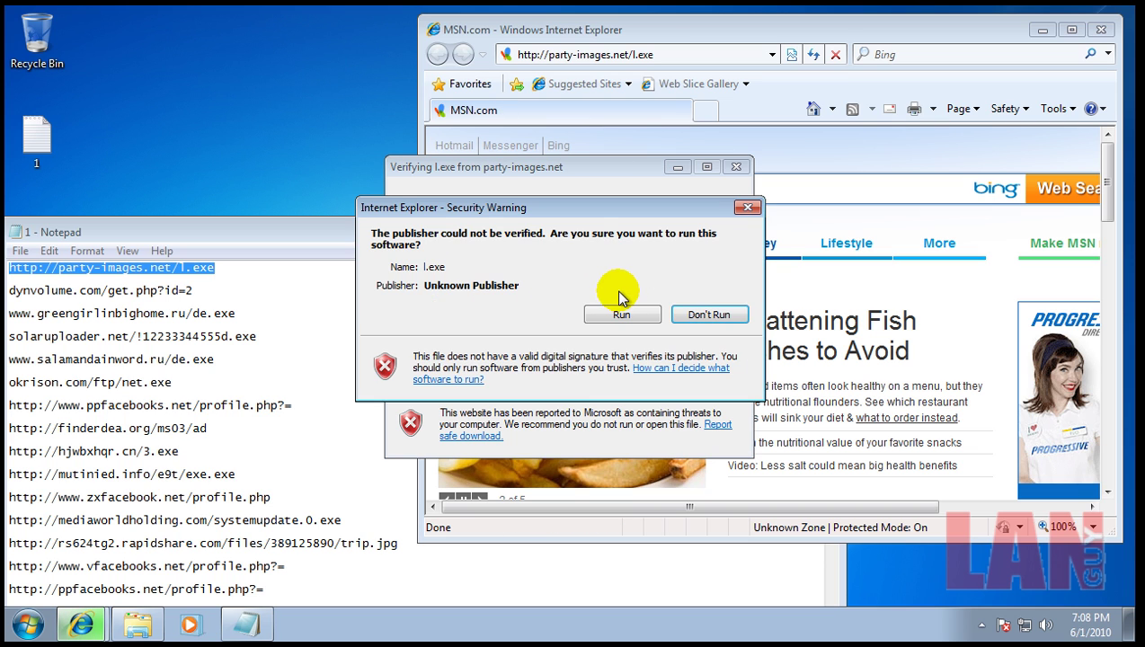
click(620, 311)
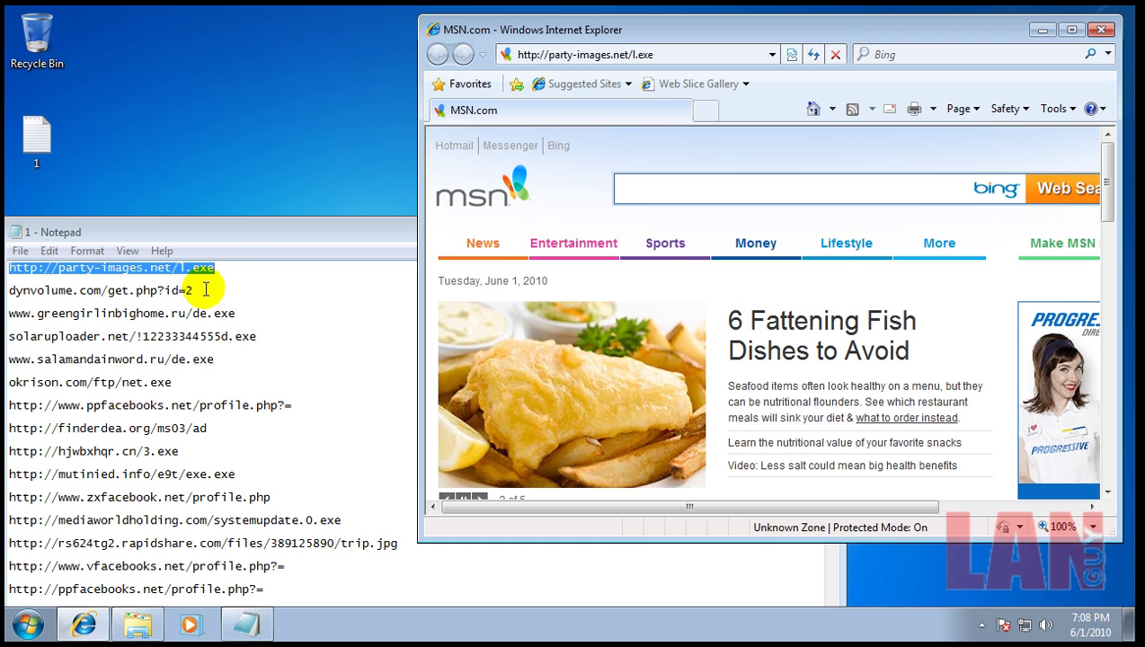
- Copy dynvolume.com/get.php?id=2 from the URL list and load it in the browser
drag(196, 290, 8, 292)
key(ctrl+c)
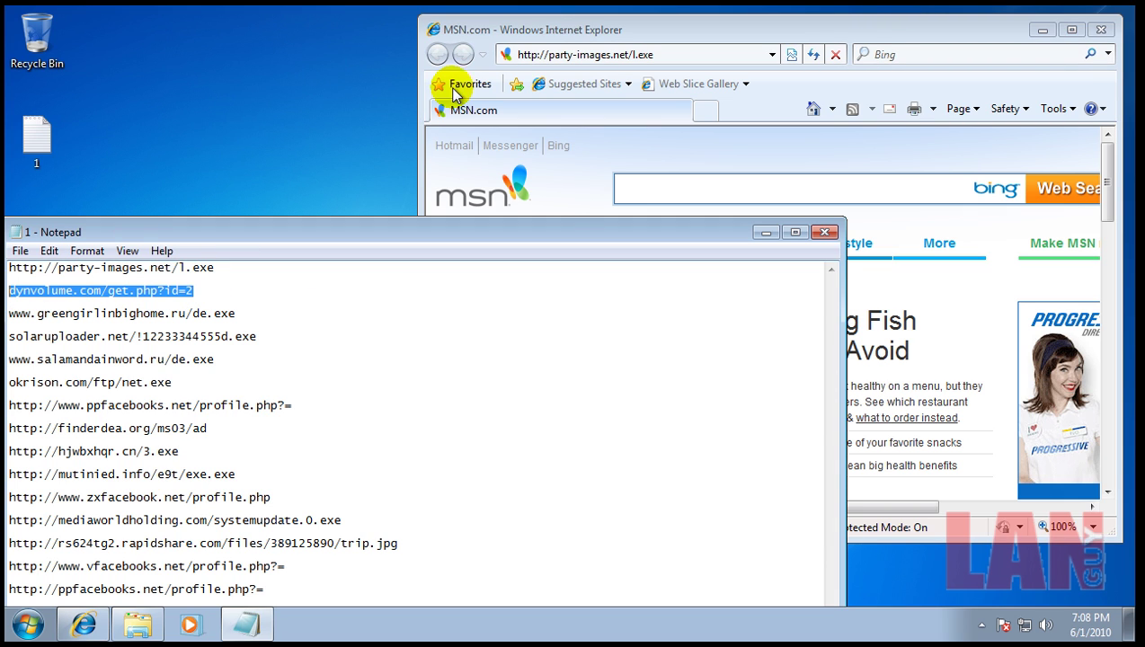
click(571, 54)
key(ctrl+v)
key(Return)
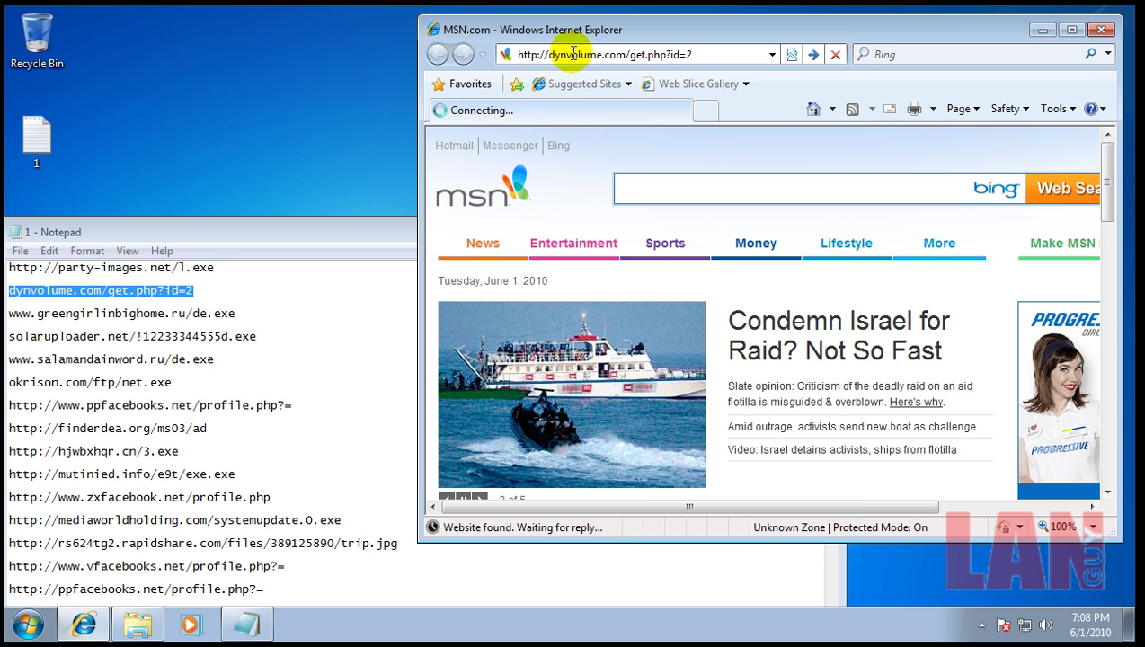
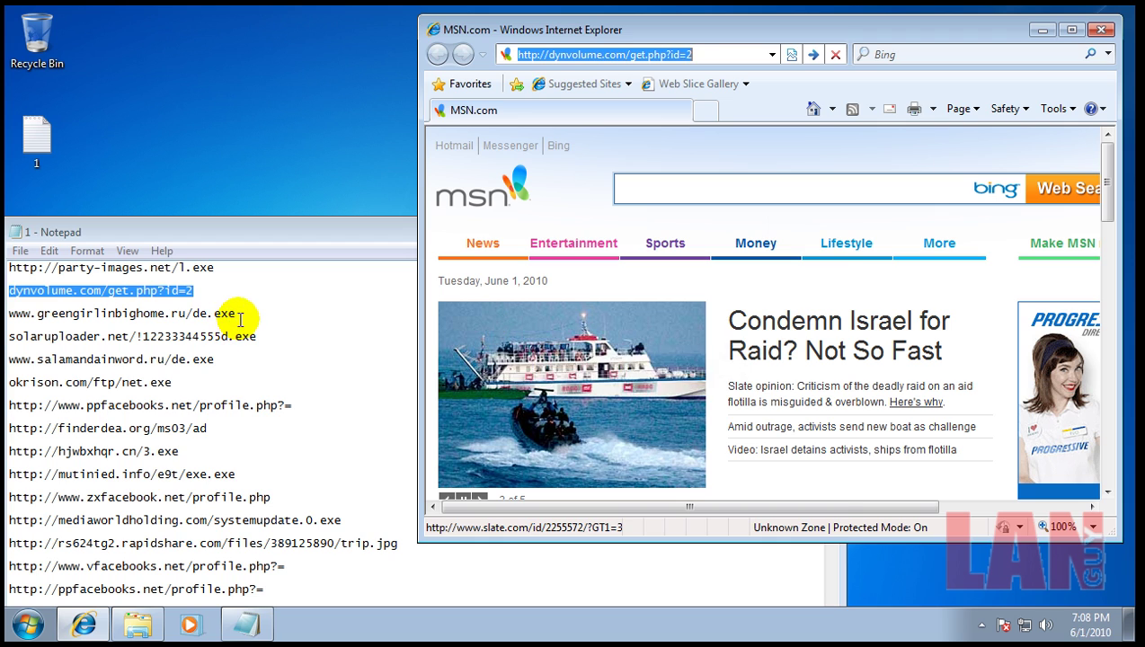
drag(241, 315, 7, 316)
key(ctrl+c)
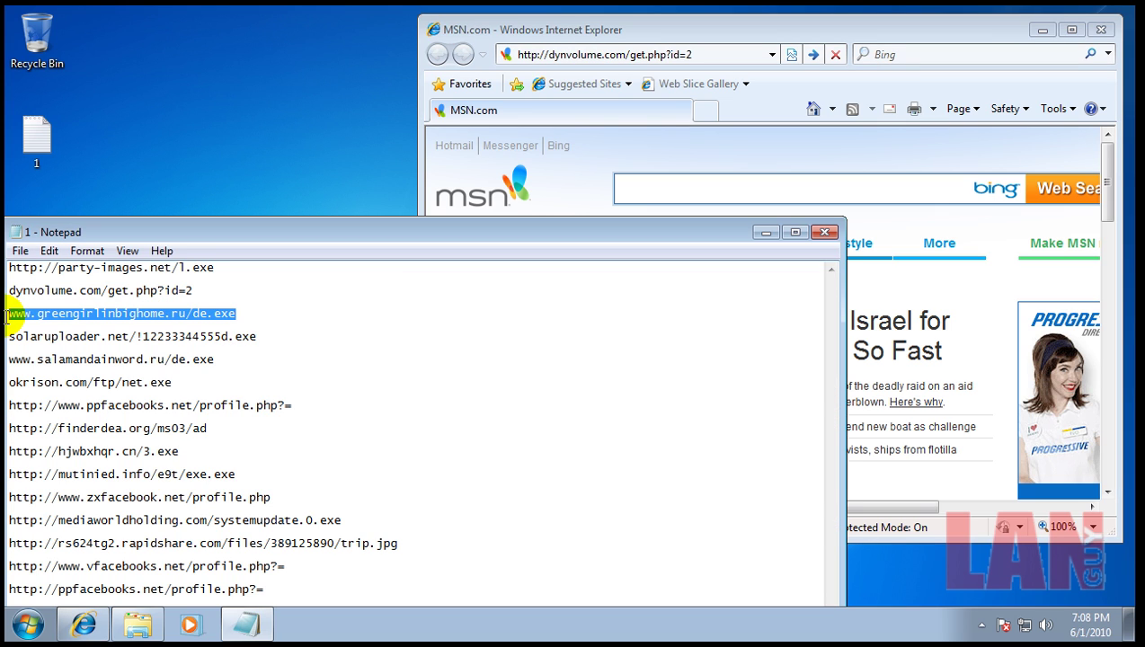
click(554, 54)
key(ctrl+v)
key(Return)
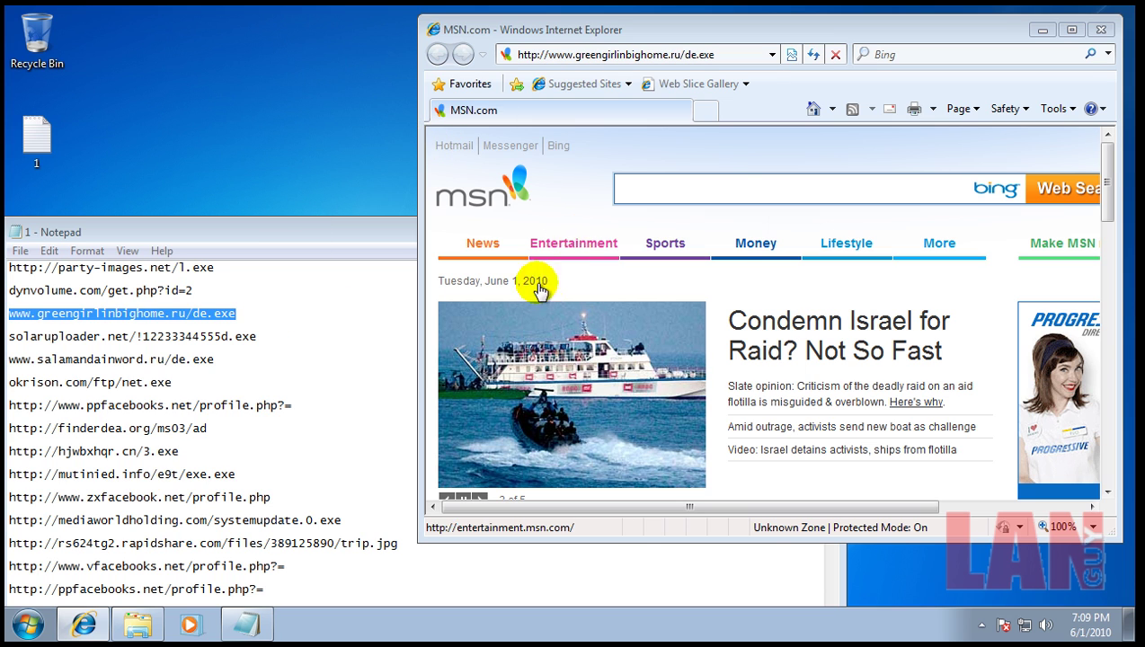
click(552, 324)
click(565, 304)
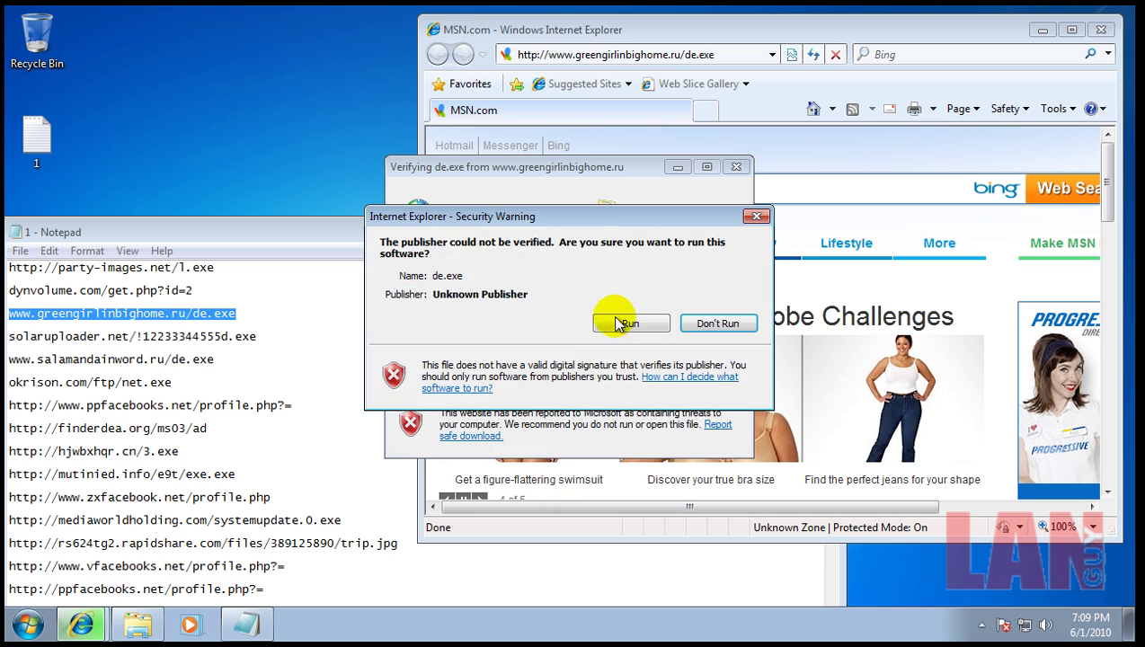
click(613, 323)
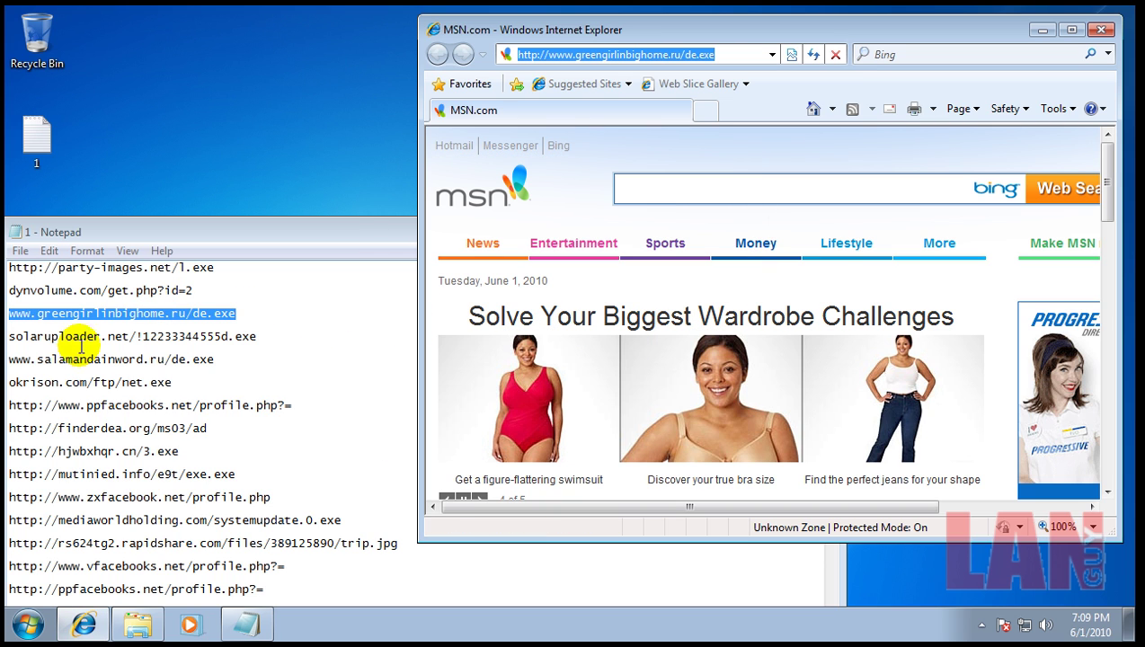
click(247, 336)
drag(247, 336, 9, 334)
key(ctrl+c)
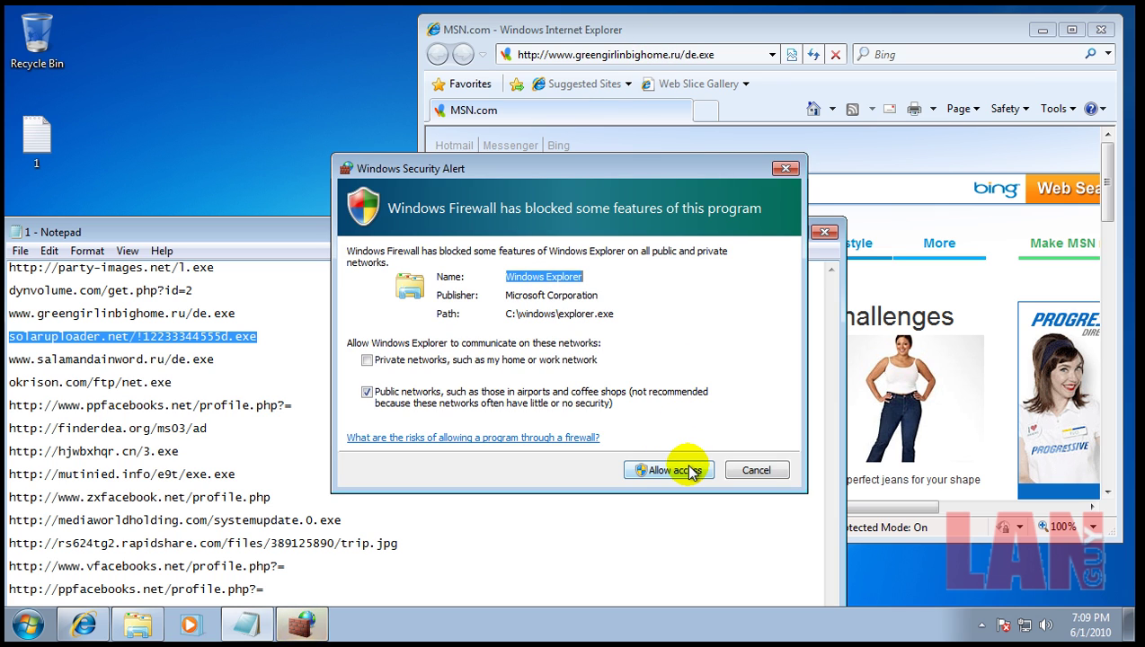
click(691, 473)
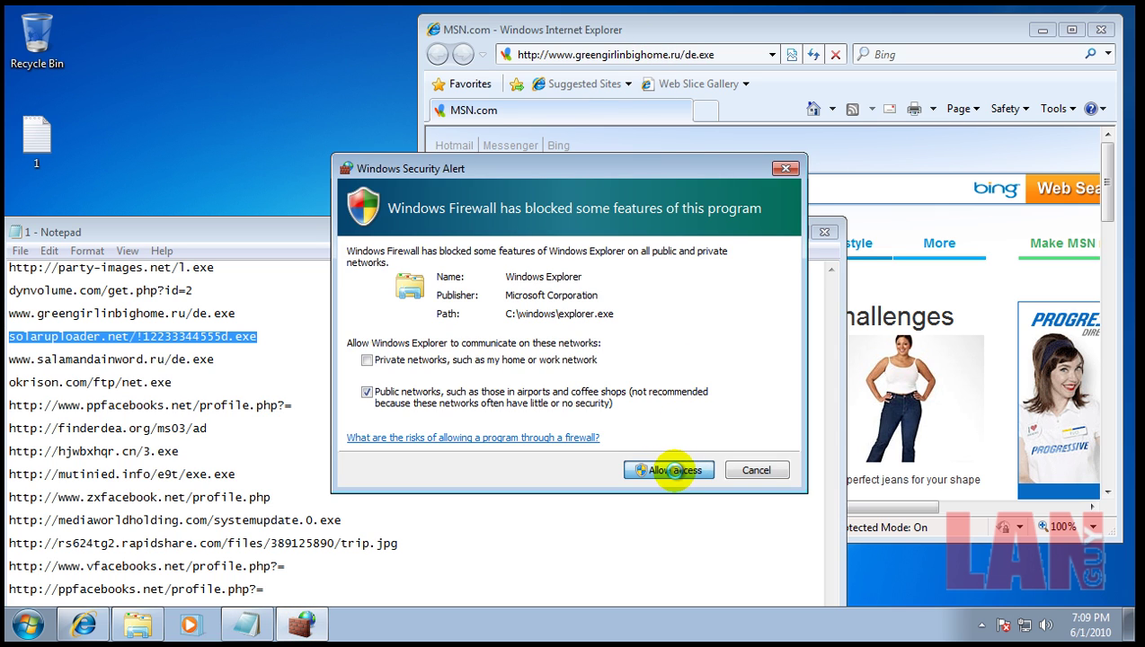
double_click(649, 55)
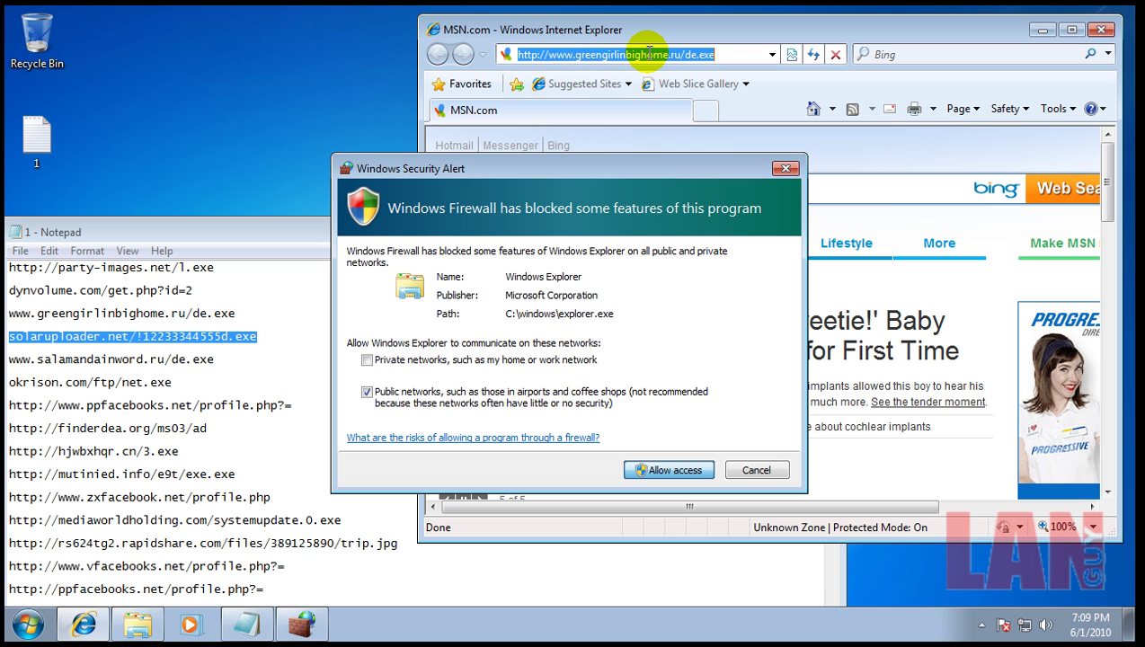
key(ctrl+v)
key(Return)
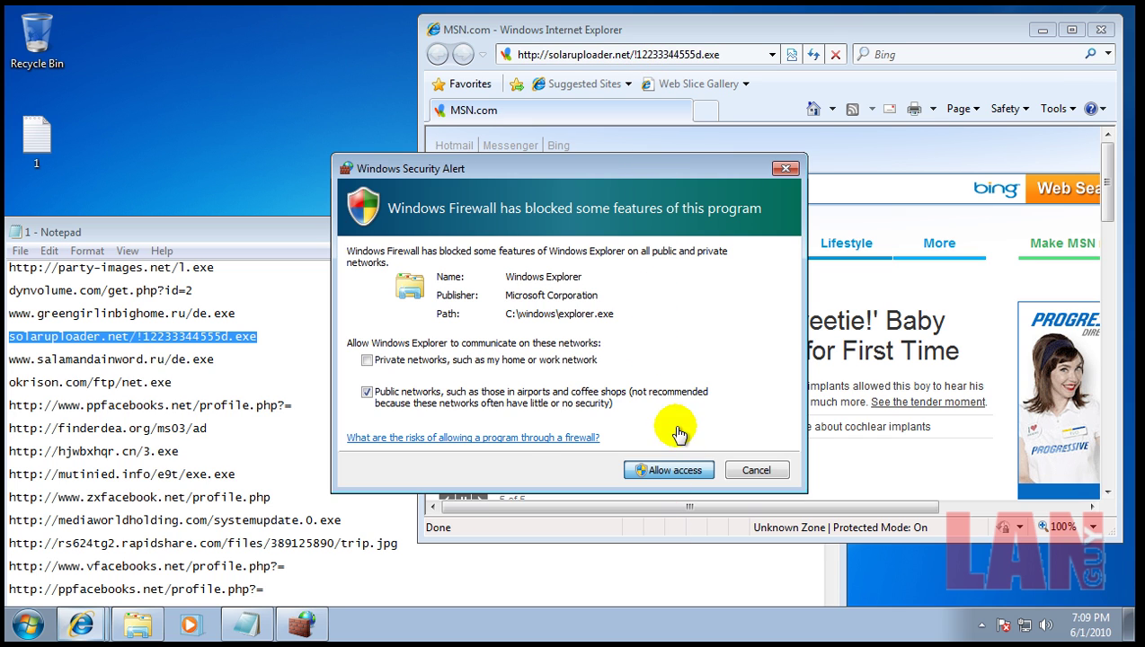
click(564, 333)
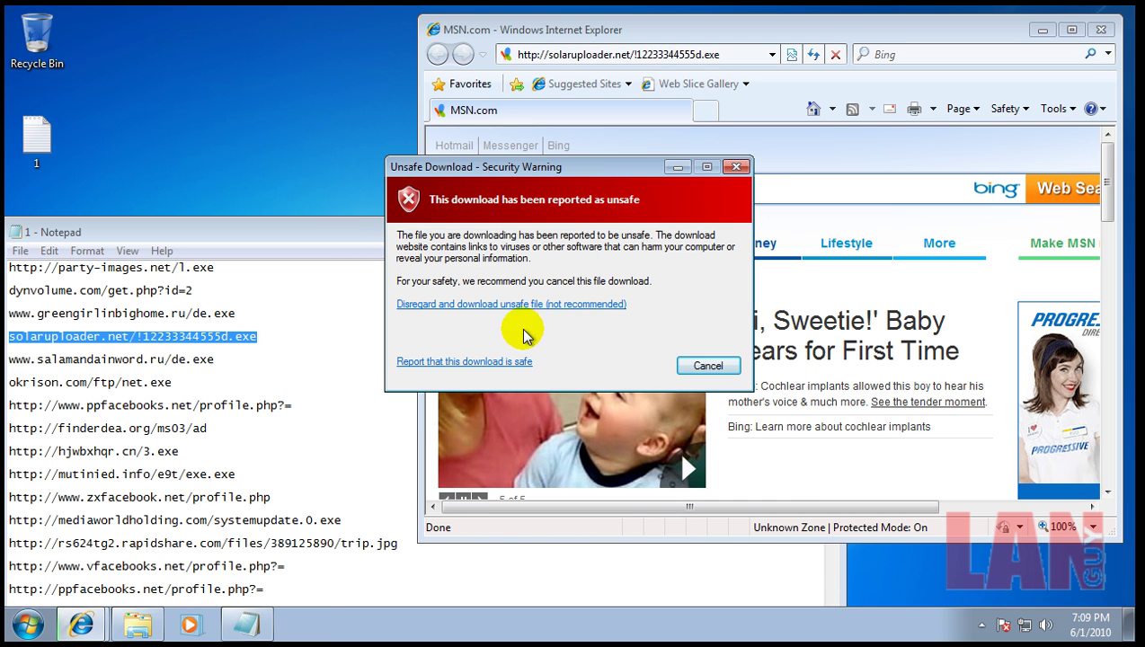
click(524, 300)
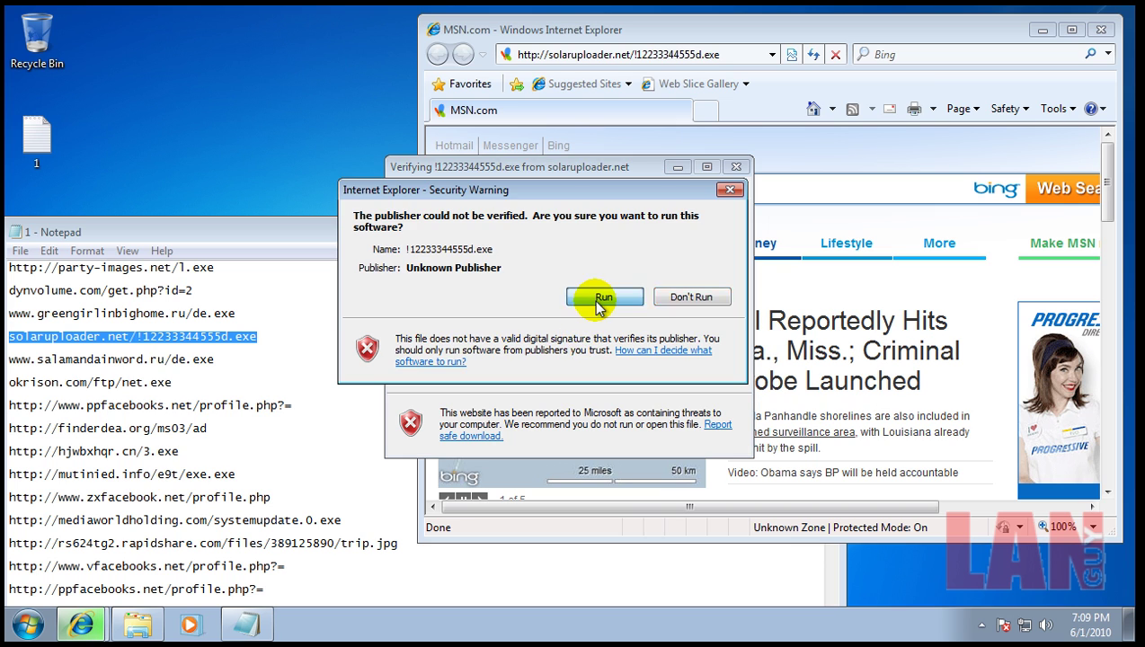
click(600, 300)
click(209, 358)
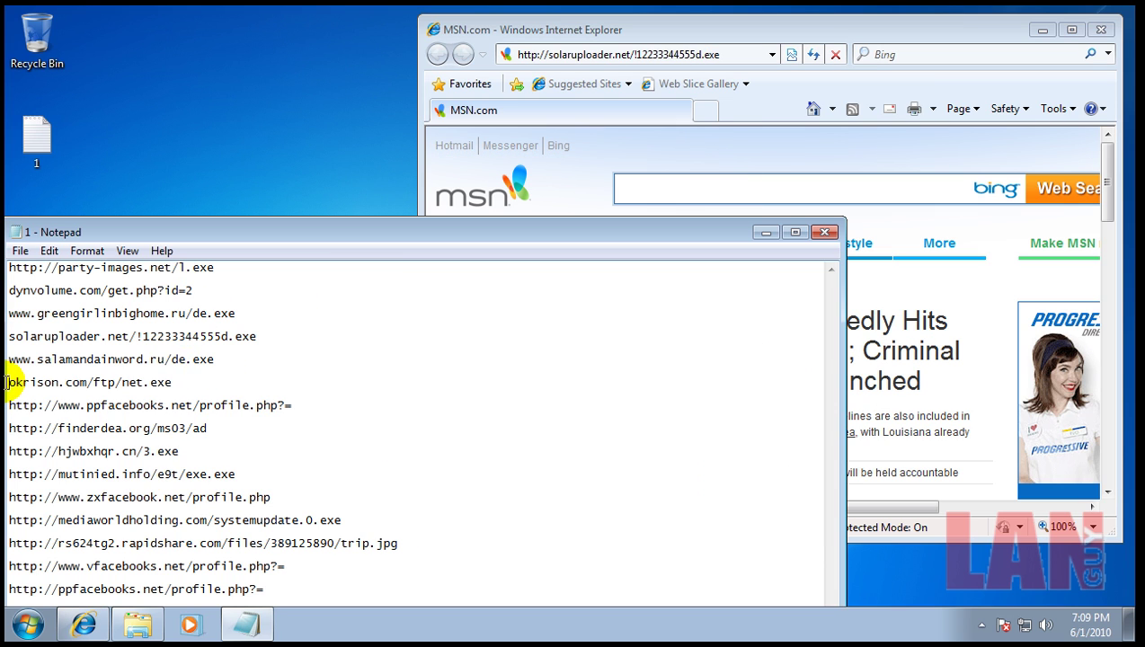
shift+click(7, 358)
key(ctrl+c)
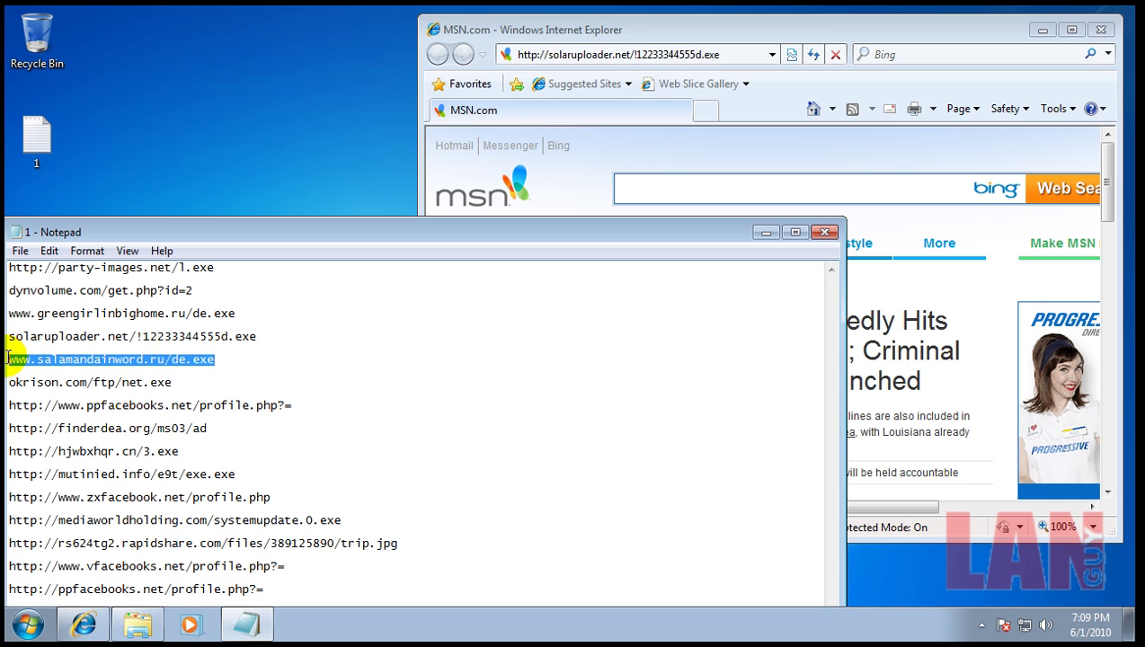
click(559, 53)
key(ctrl+v)
key(Return)
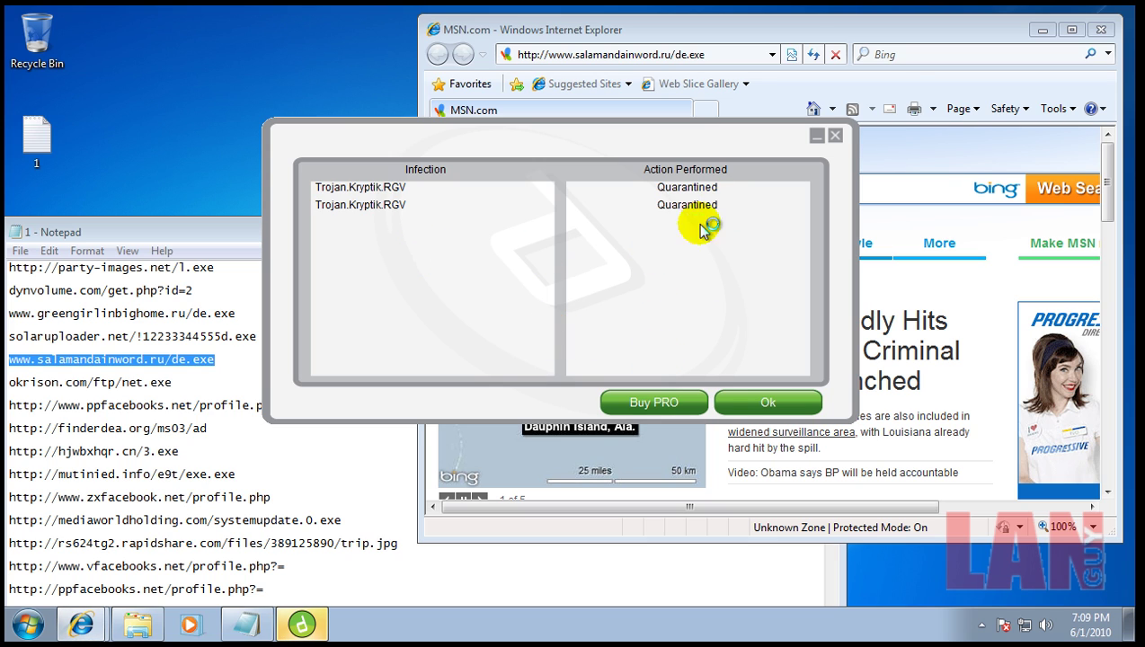
- Dismiss the antivirus infection report and choose to run the salamandainword.ru download, disregarding the unsafe-file warning
click(770, 406)
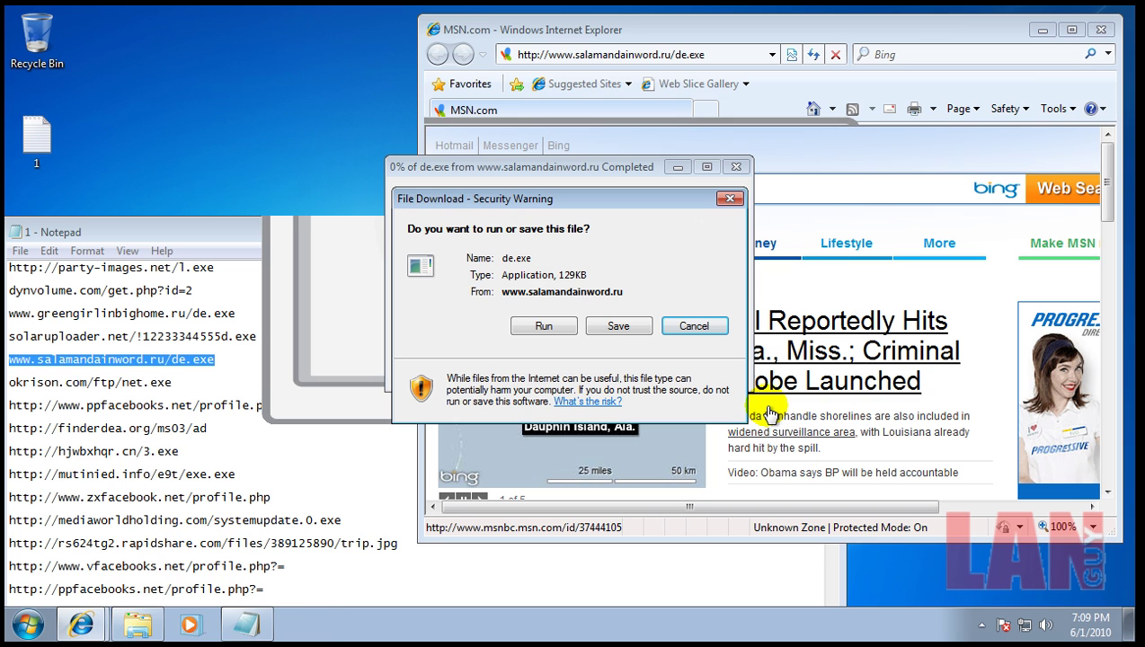
click(558, 323)
click(552, 306)
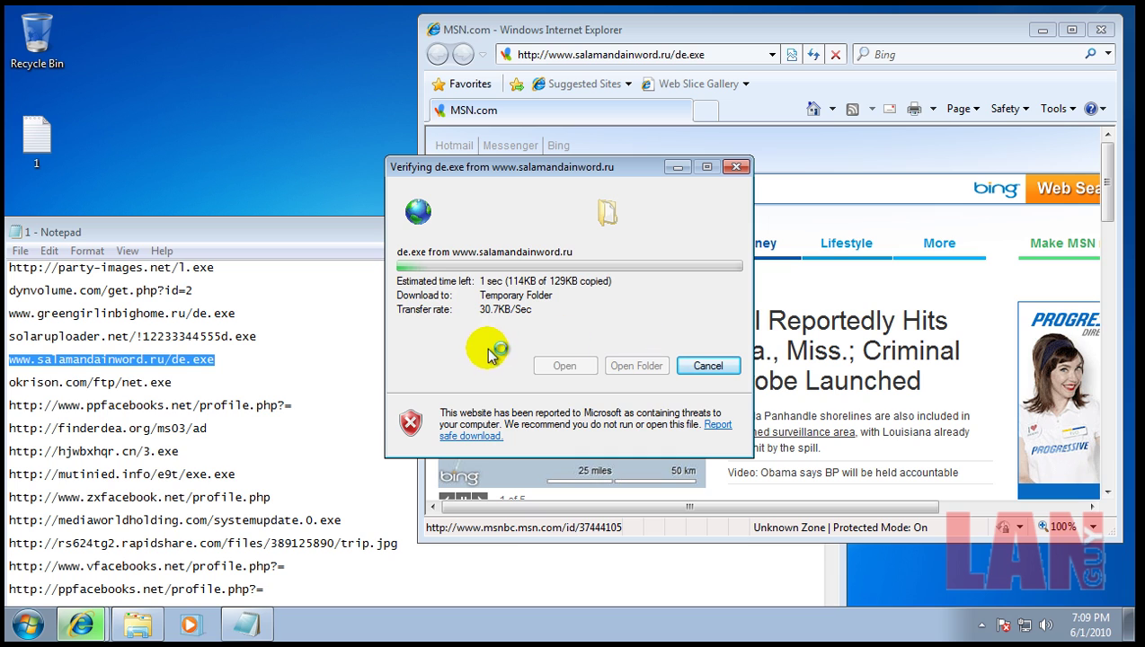
- Copy okrison.com/ftp/net.exe from the URL list and approve running de.exe from the unknown publisher
drag(171, 384, 8, 377)
key(ctrl+c)
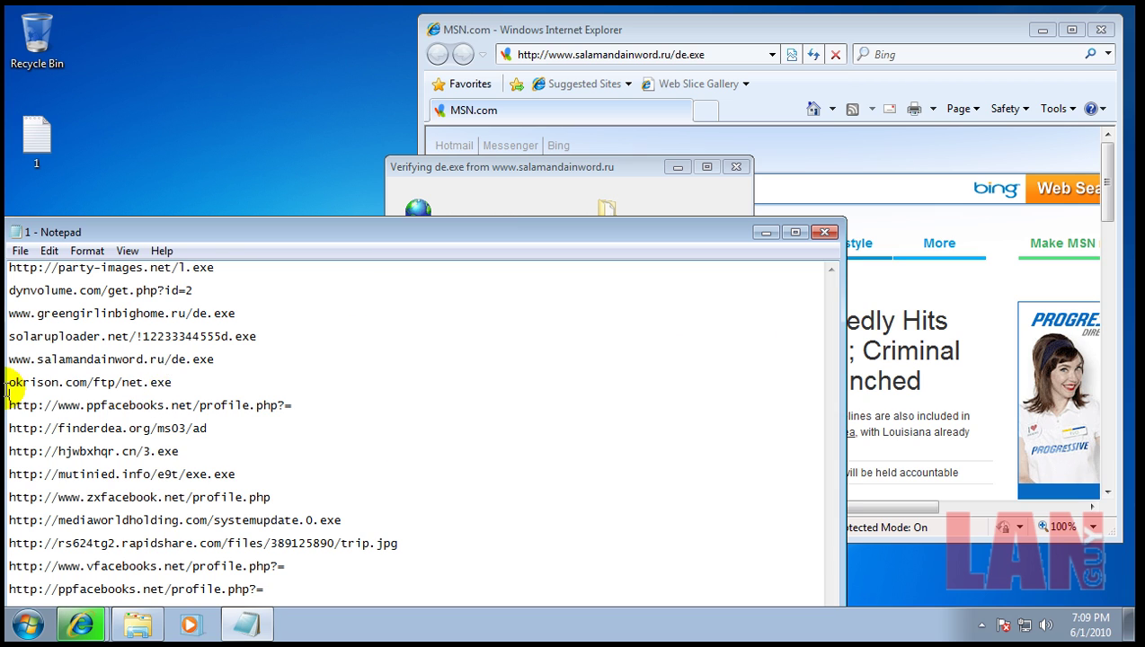
click(503, 175)
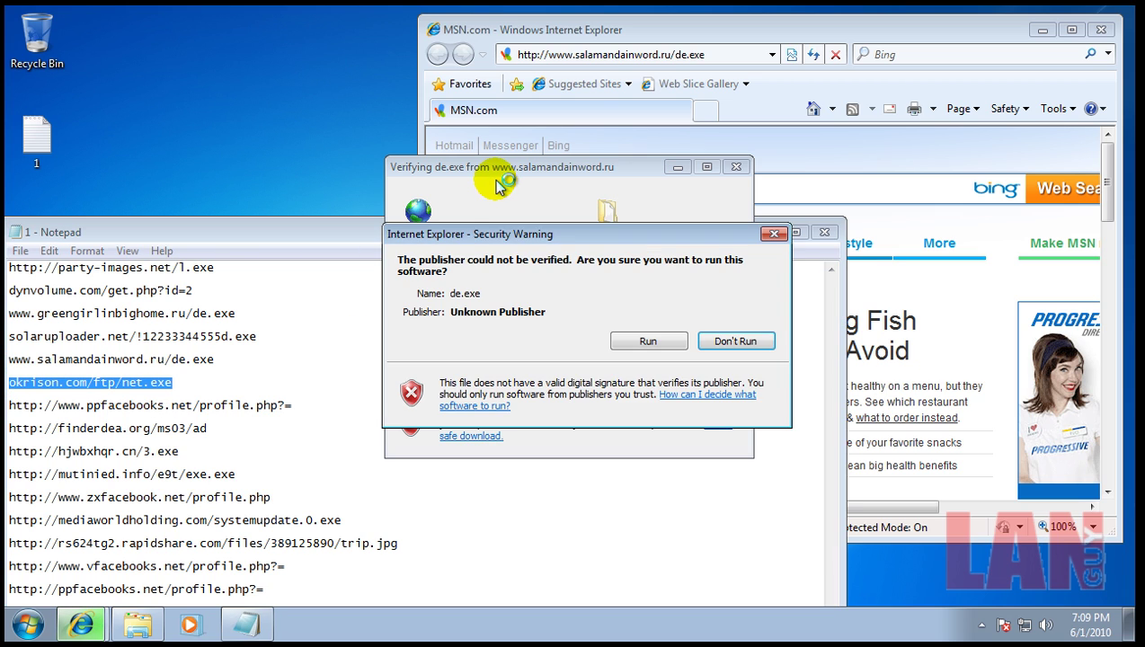
click(643, 341)
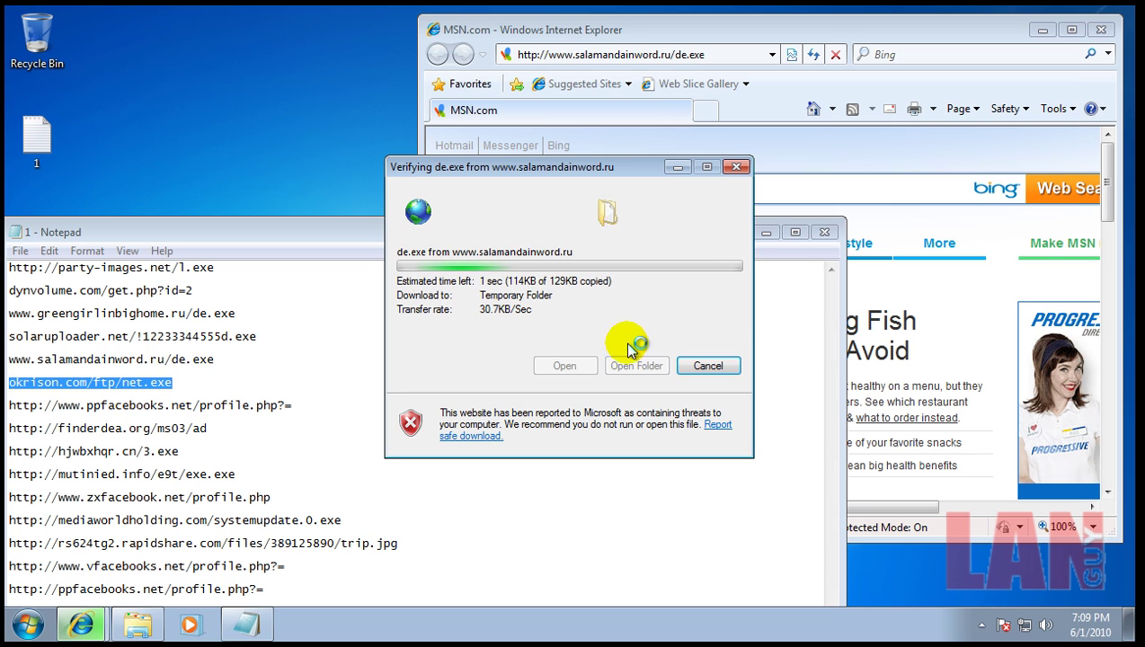
- Load the copied address okrison.com/ftp/net.exe in the browser to start its download
click(620, 55)
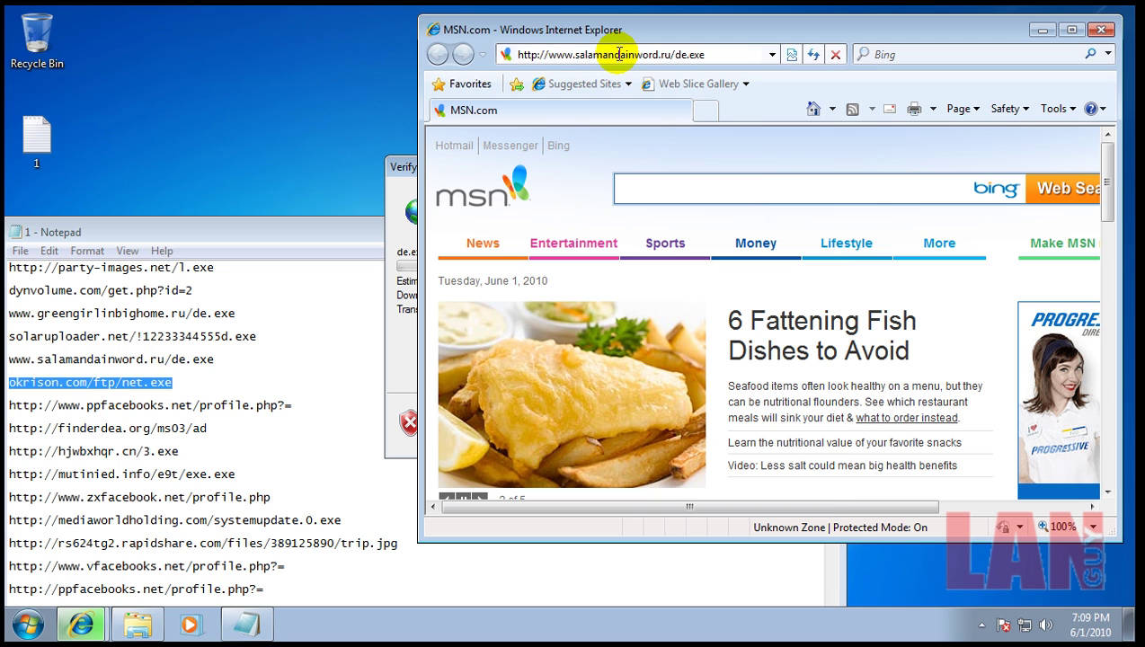
key(ctrl+v)
key(Return)
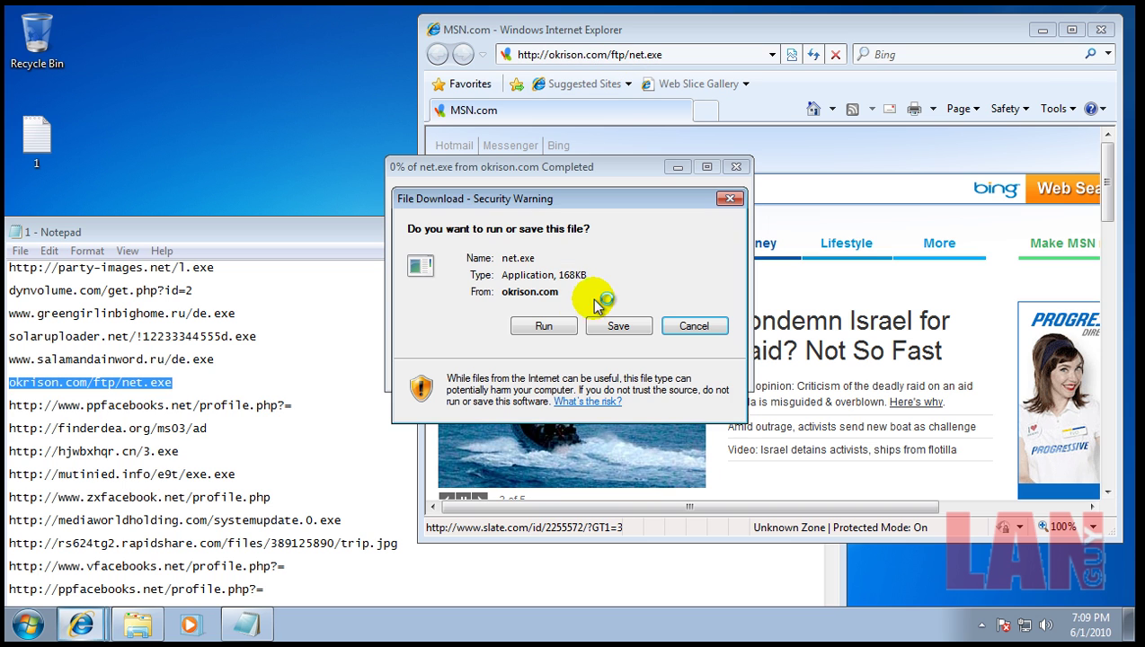
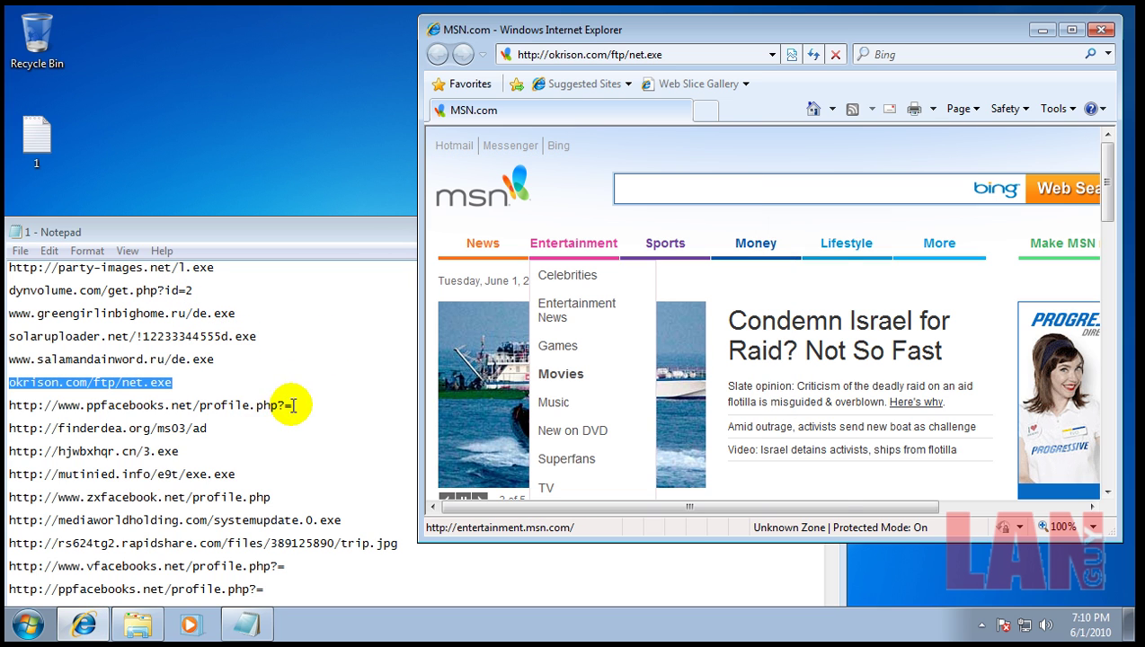
drag(293, 406, 7, 412)
key(ctrl+c)
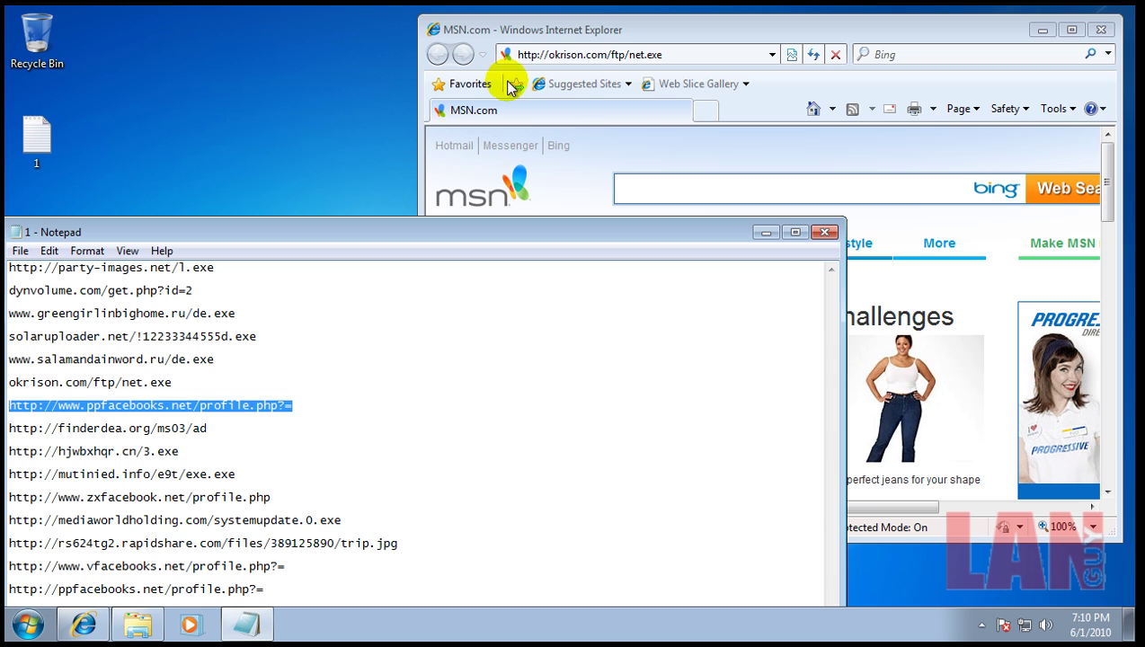
click(627, 54)
key(ctrl+v)
key(Return)
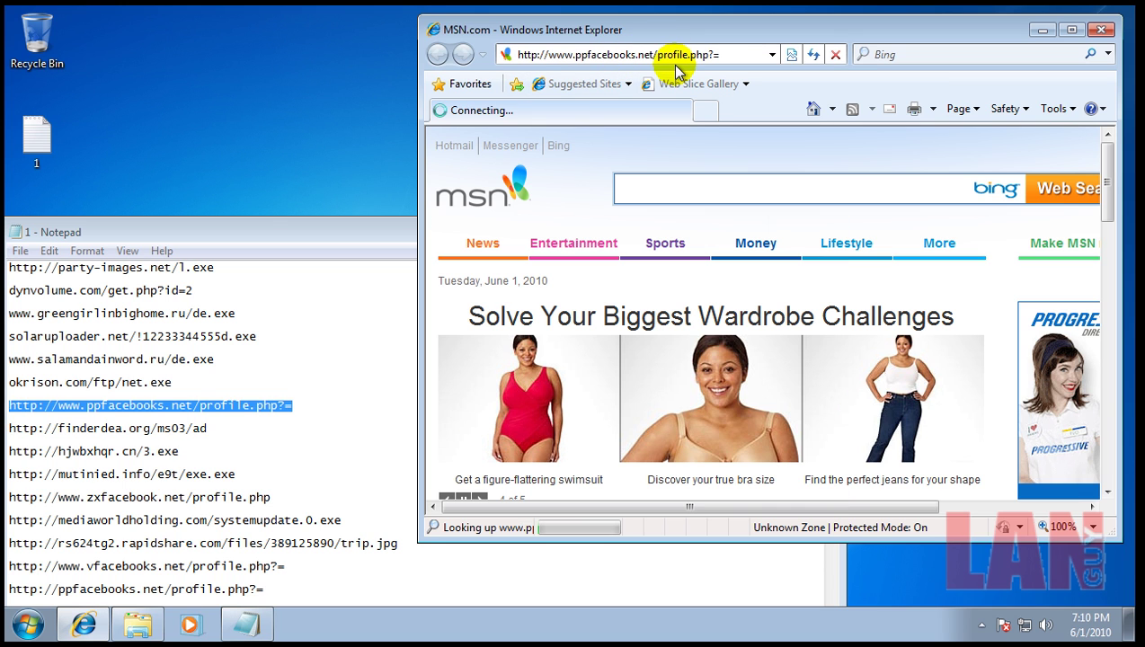
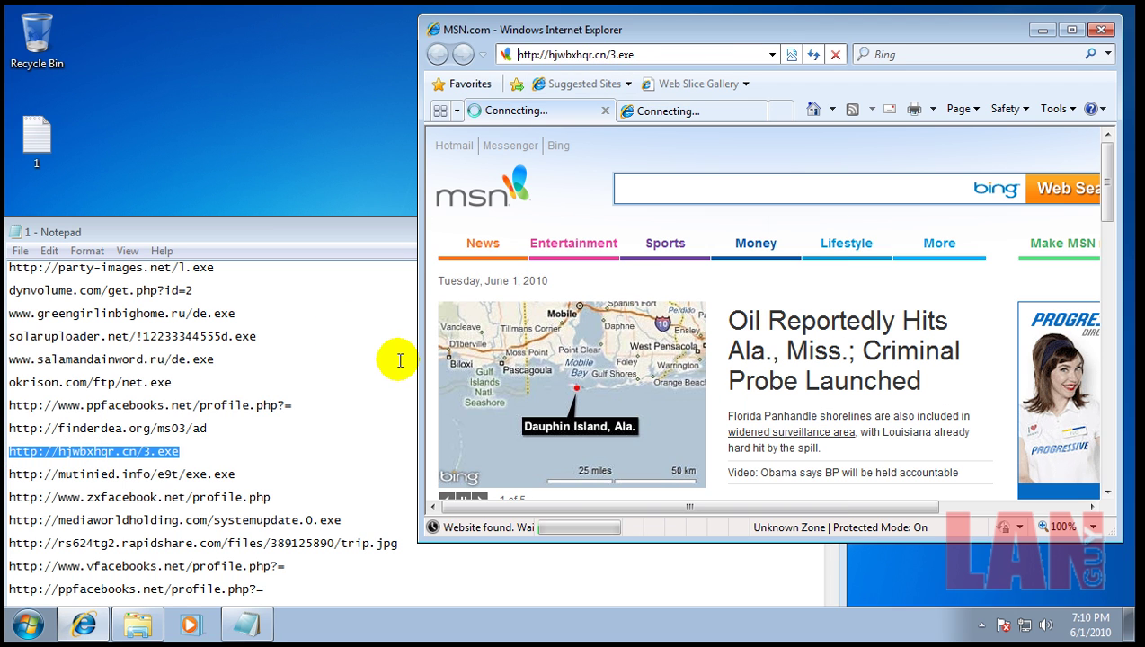
- Run the 3.exe download from hjwbxhqr.cn and close the Browse MySpace tab
click(552, 325)
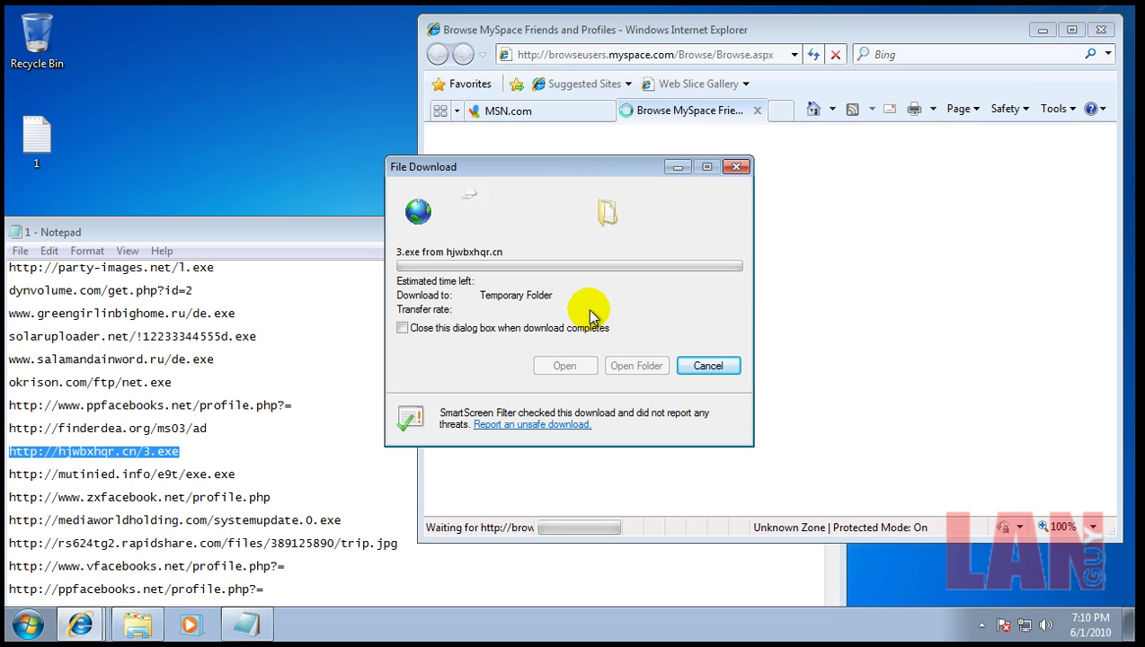
click(757, 111)
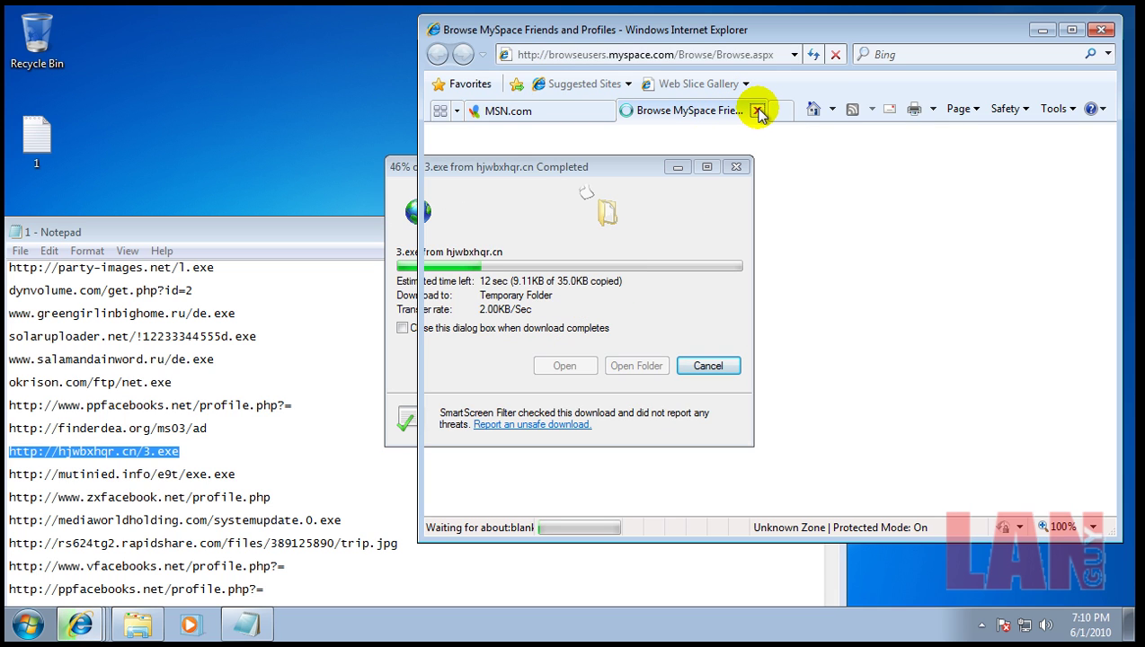
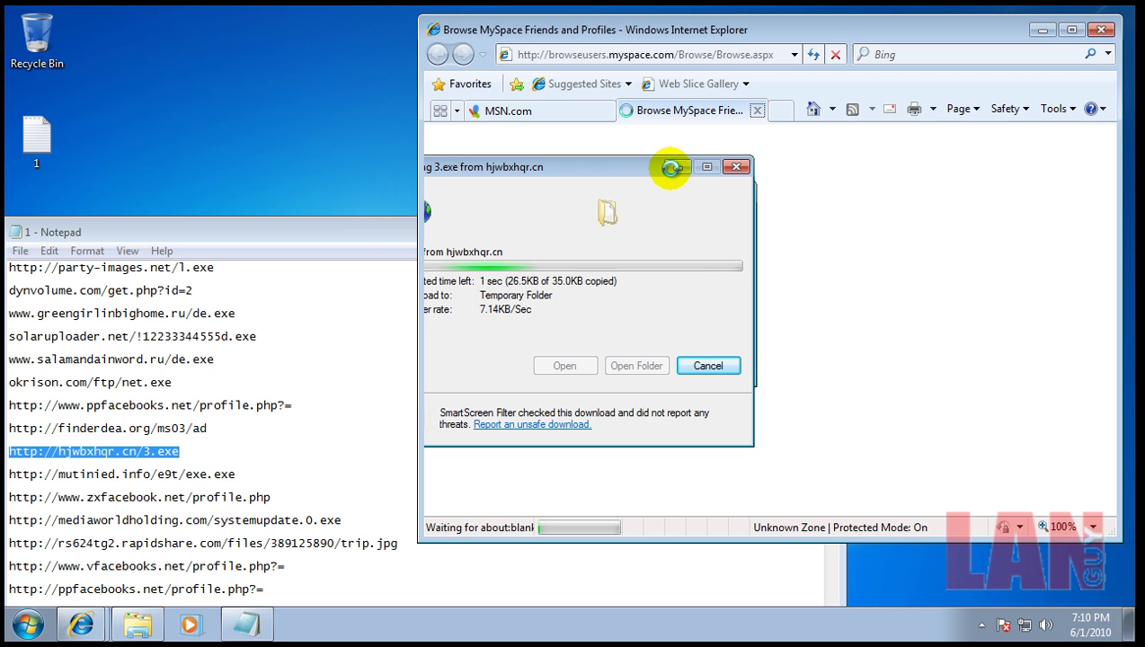
click(230, 470)
drag(8, 485, 8, 474)
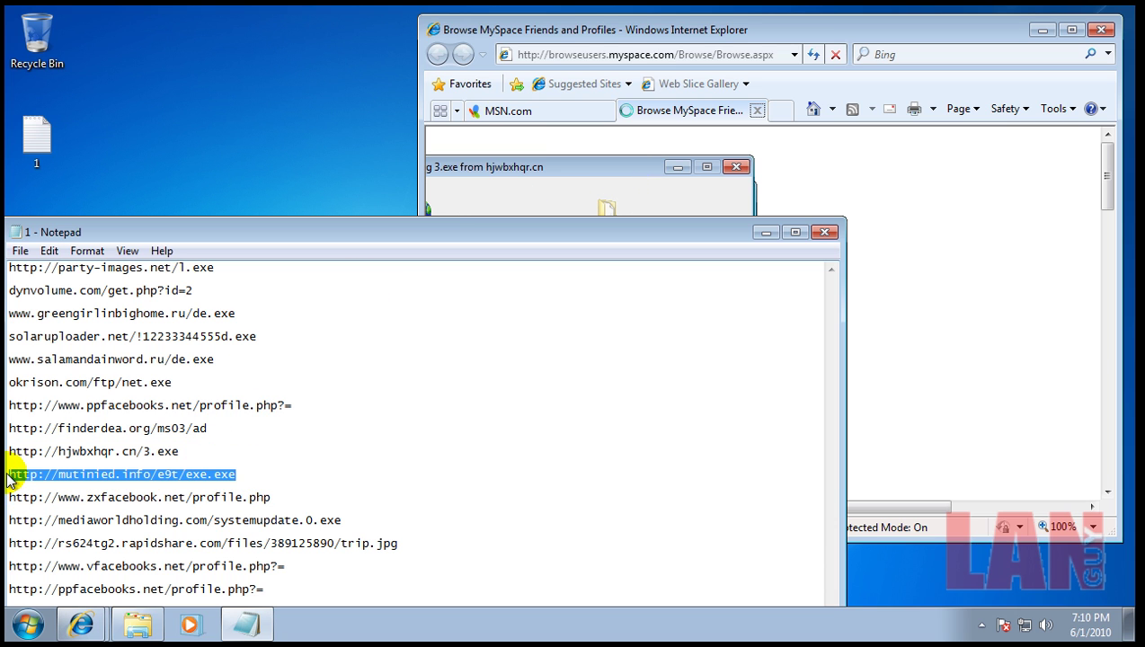
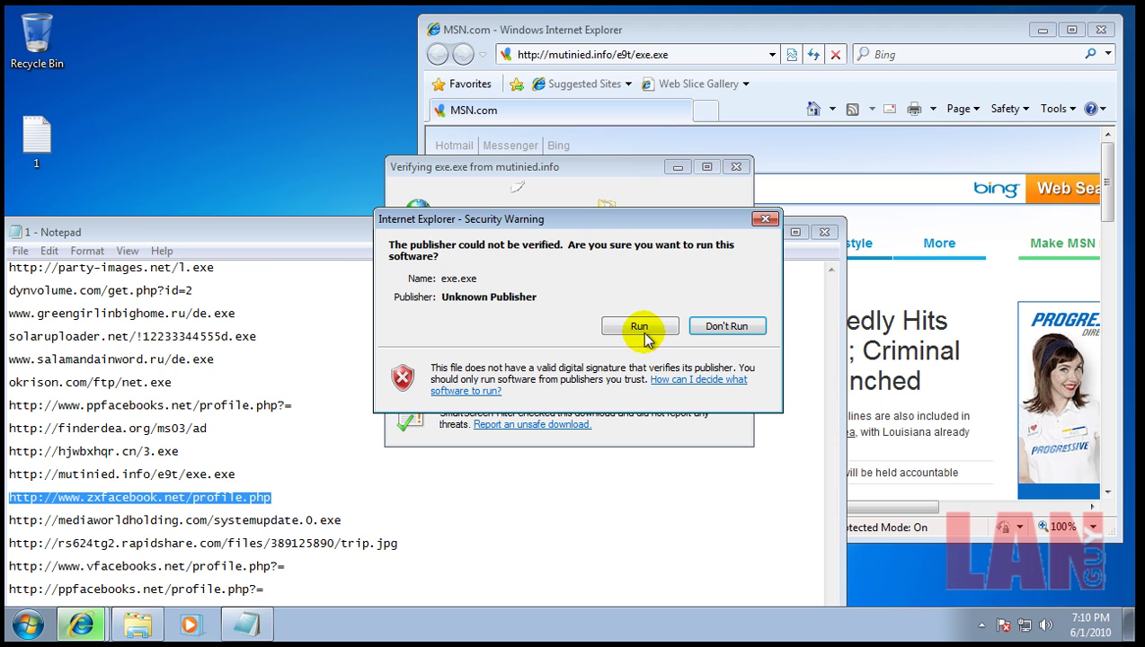
click(641, 329)
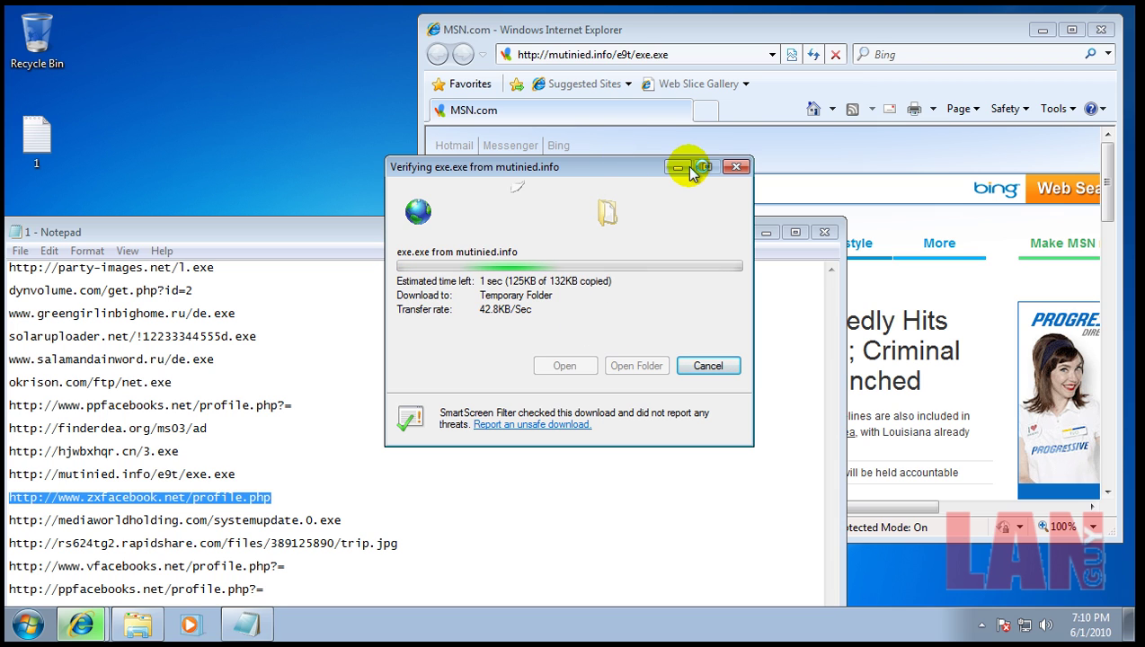
double_click(601, 55)
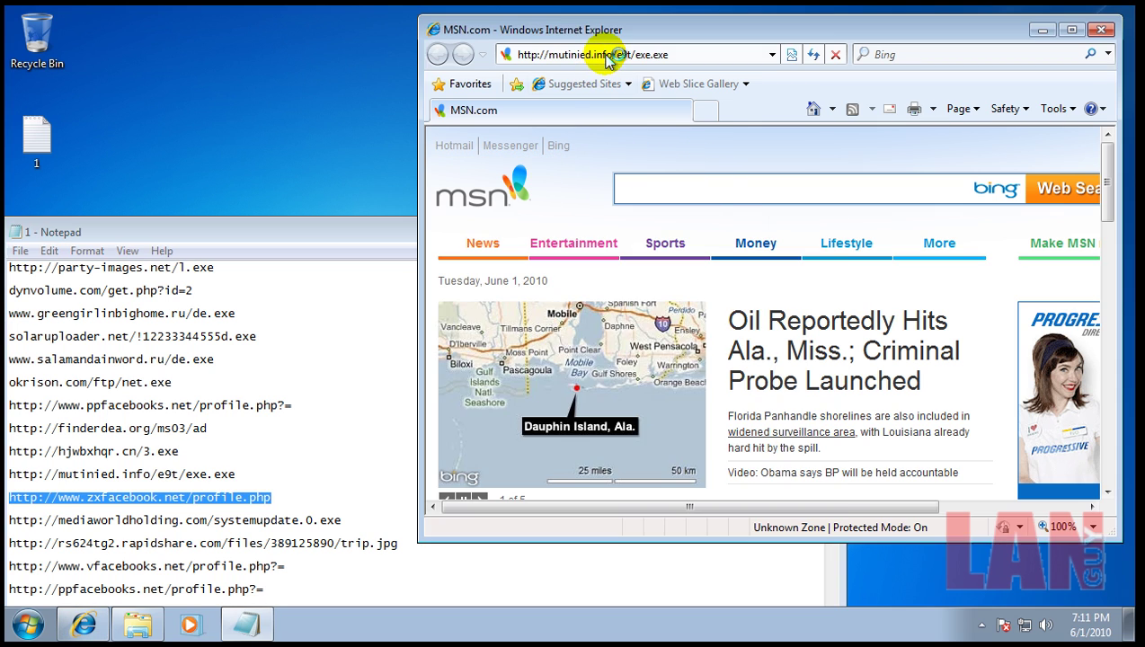
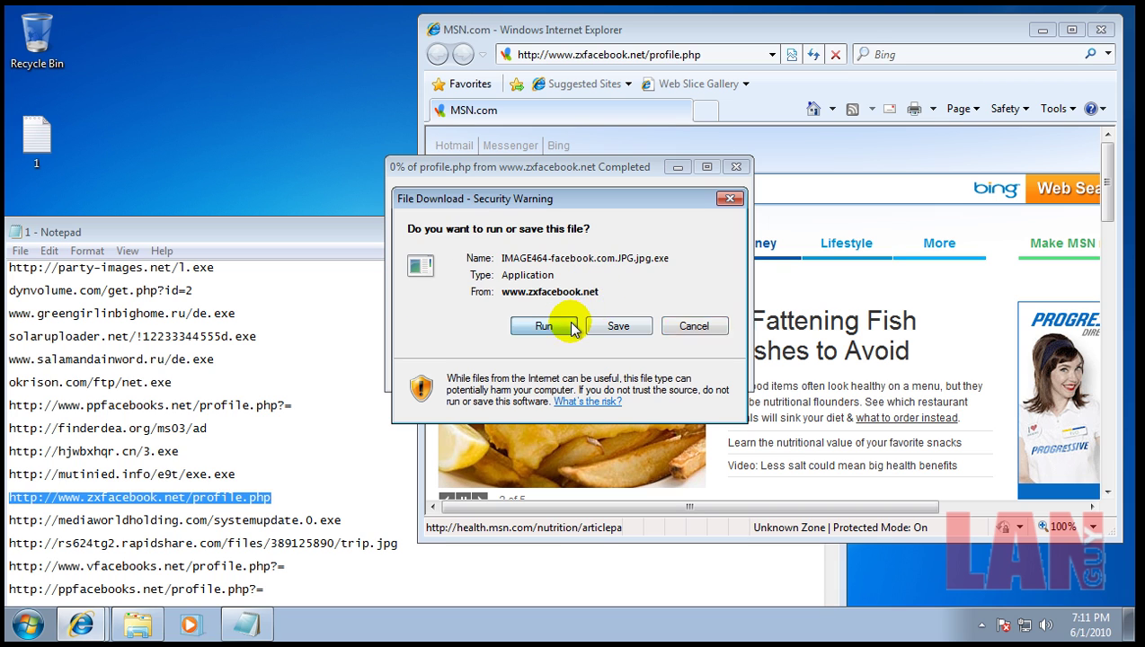
click(572, 329)
click(579, 301)
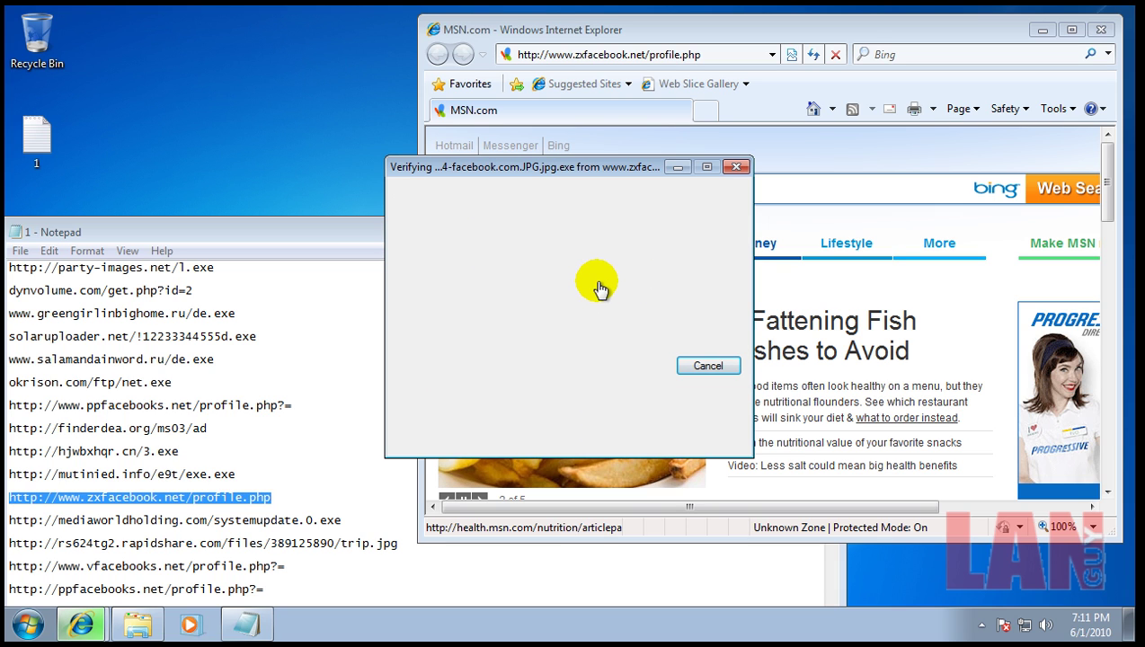
- Close the URL list and the browser window, and approve running profile.exe from the unknown publisher
click(360, 232)
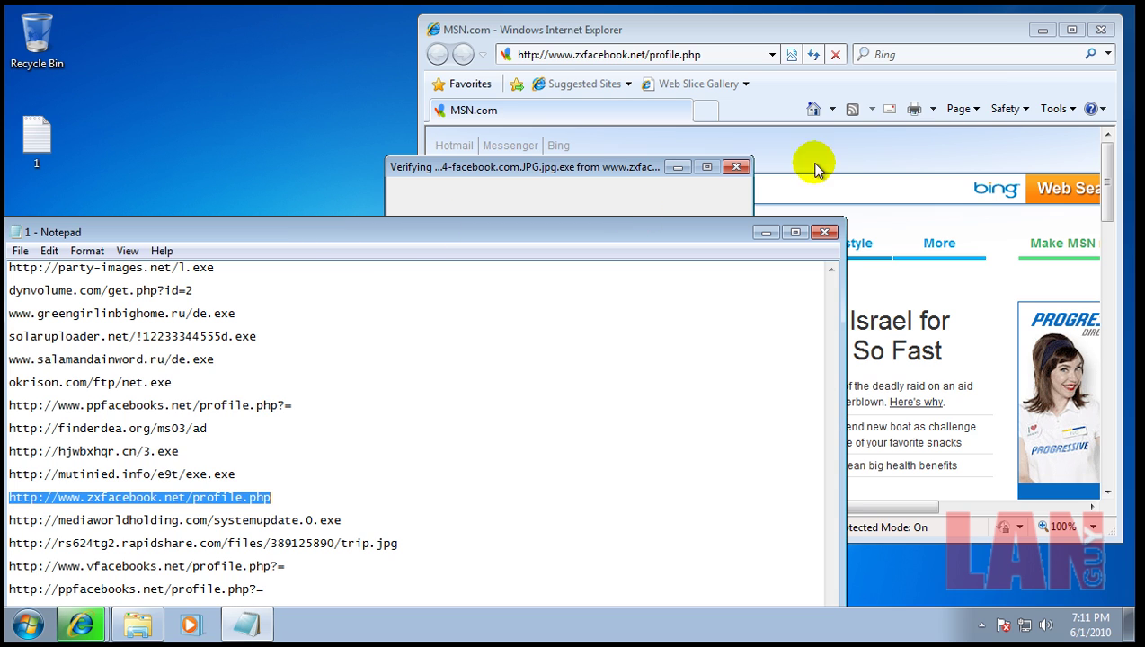
drag(827, 220, 828, 243)
click(827, 258)
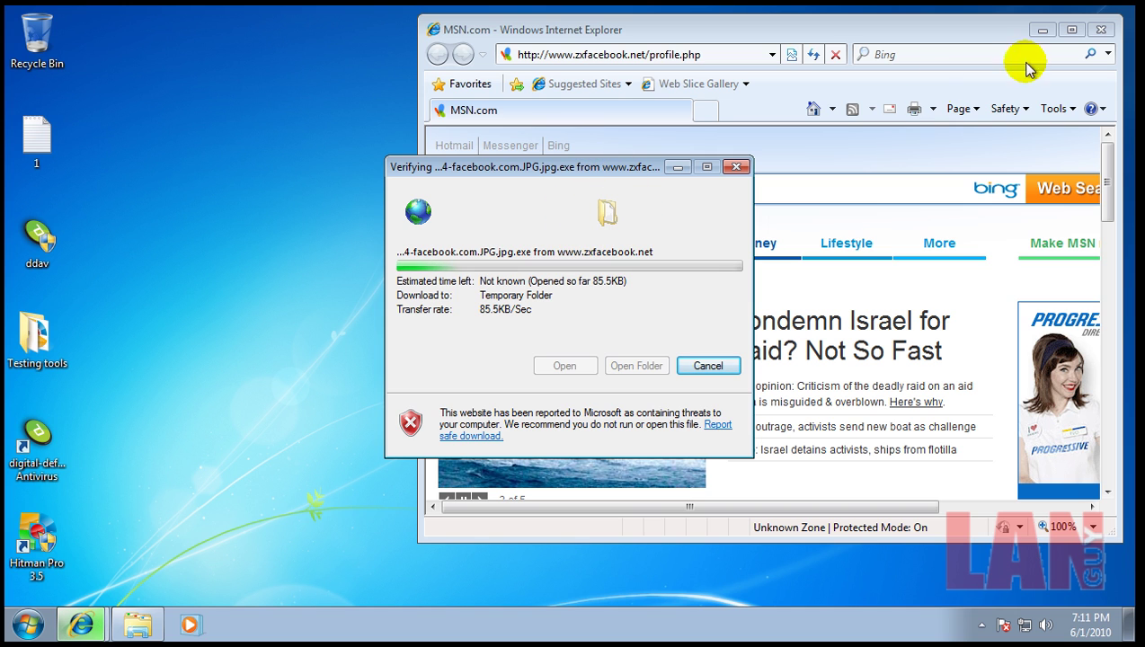
click(1098, 31)
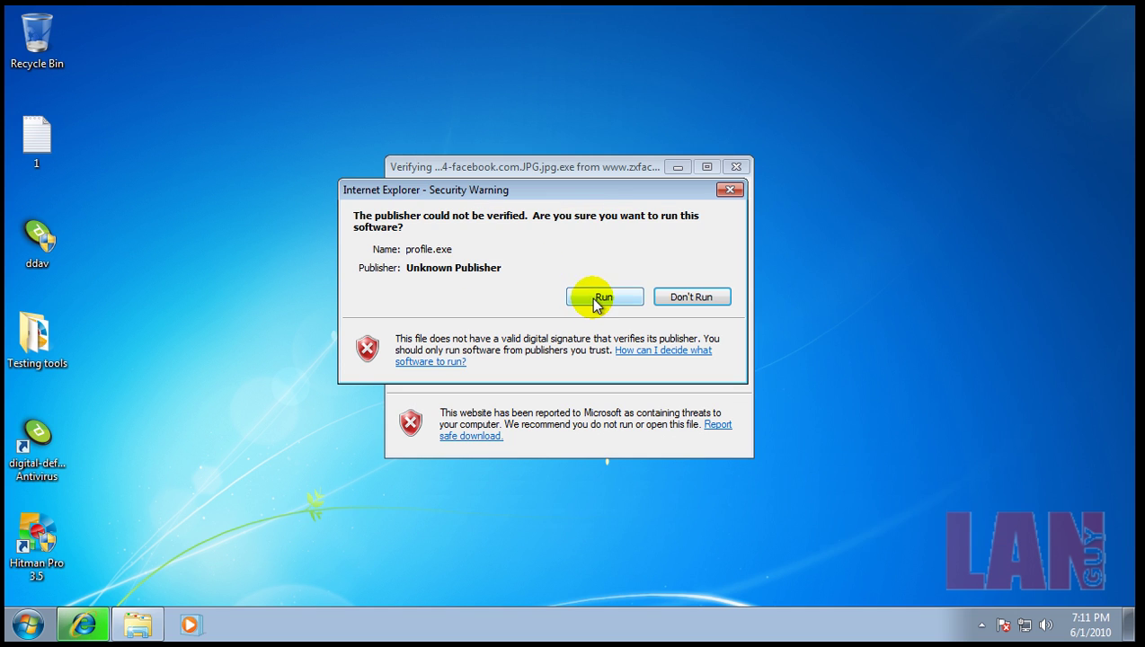
click(601, 298)
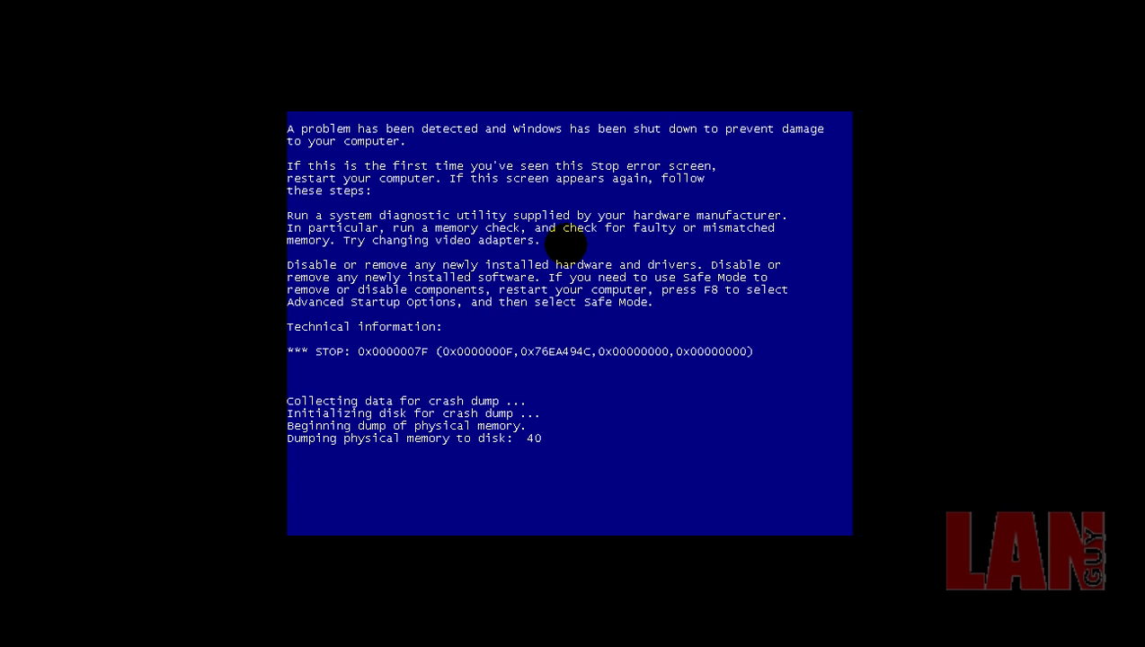
- Reset the crashed virtual machine from the blue Stop error screen
key(ctrl+alt+Delete)
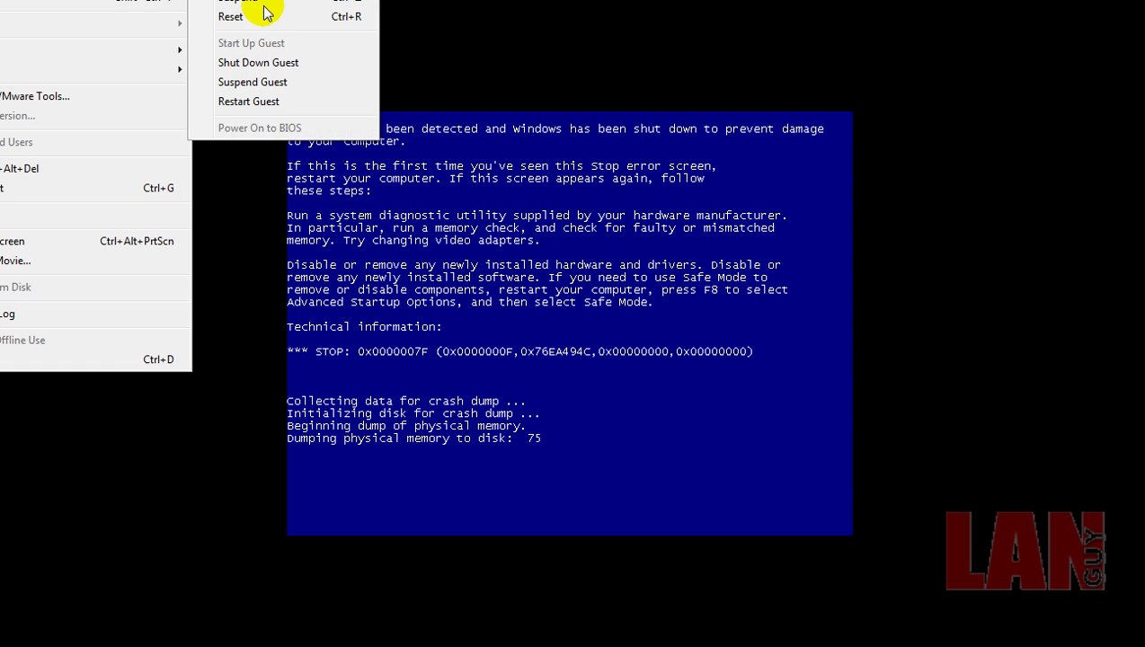
click(275, 22)
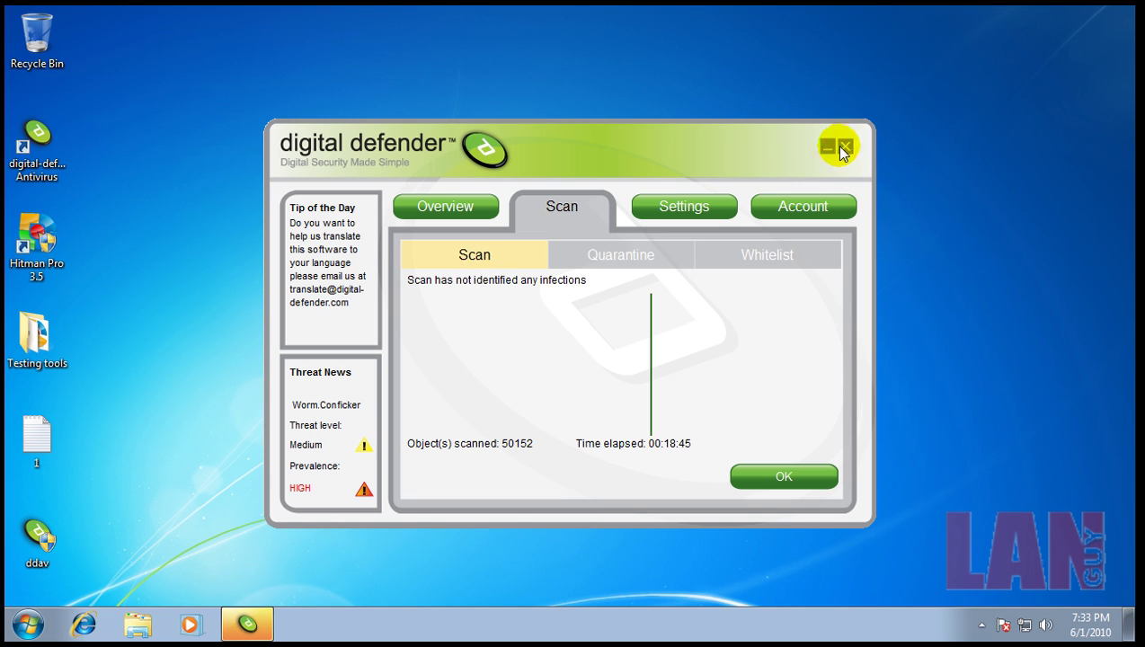
- Close the digital defender scan results window and open the Testing tools folder on the desktop
click(845, 146)
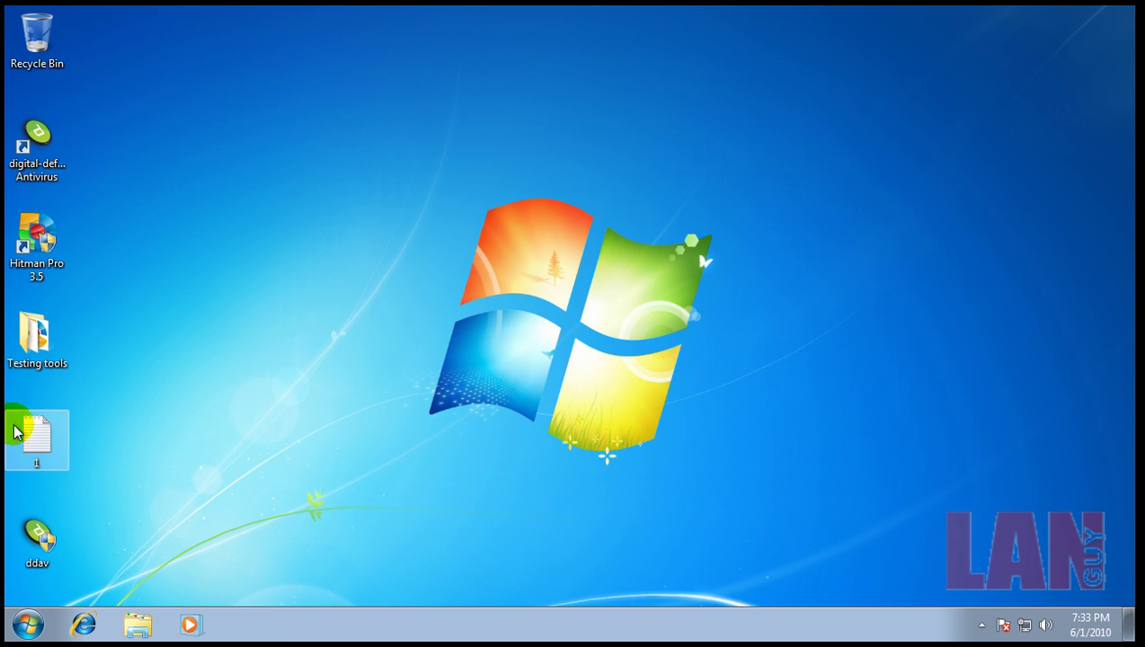
click(36, 337)
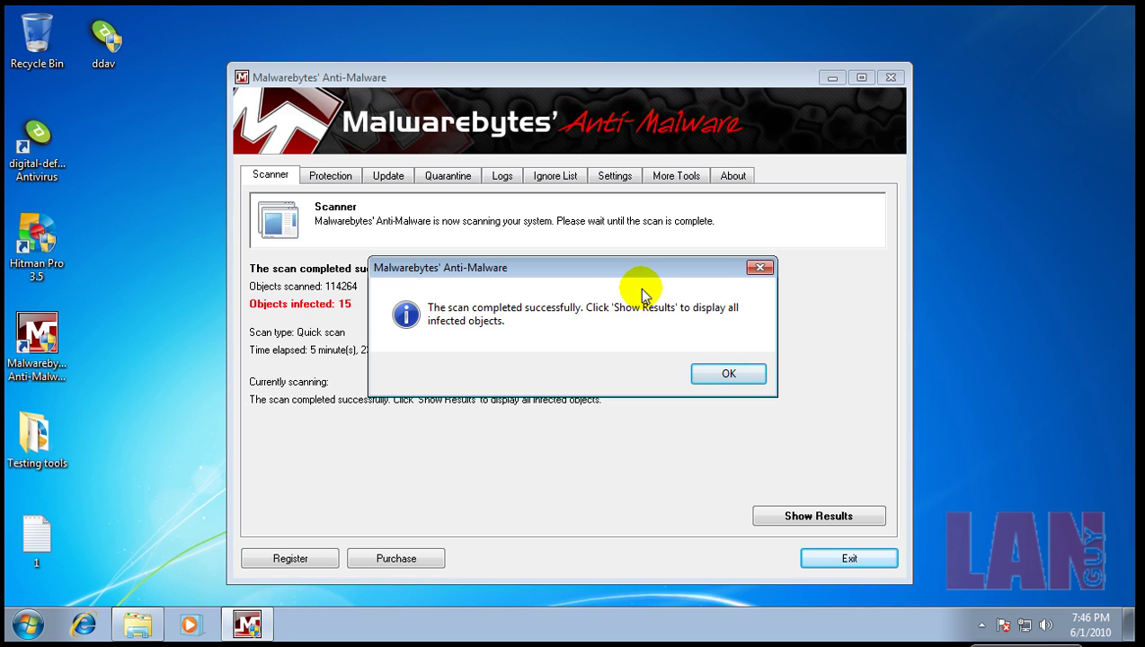
- Show the Malwarebytes scan results, sorted by vendor, with the Vendor column and the window widened
click(725, 376)
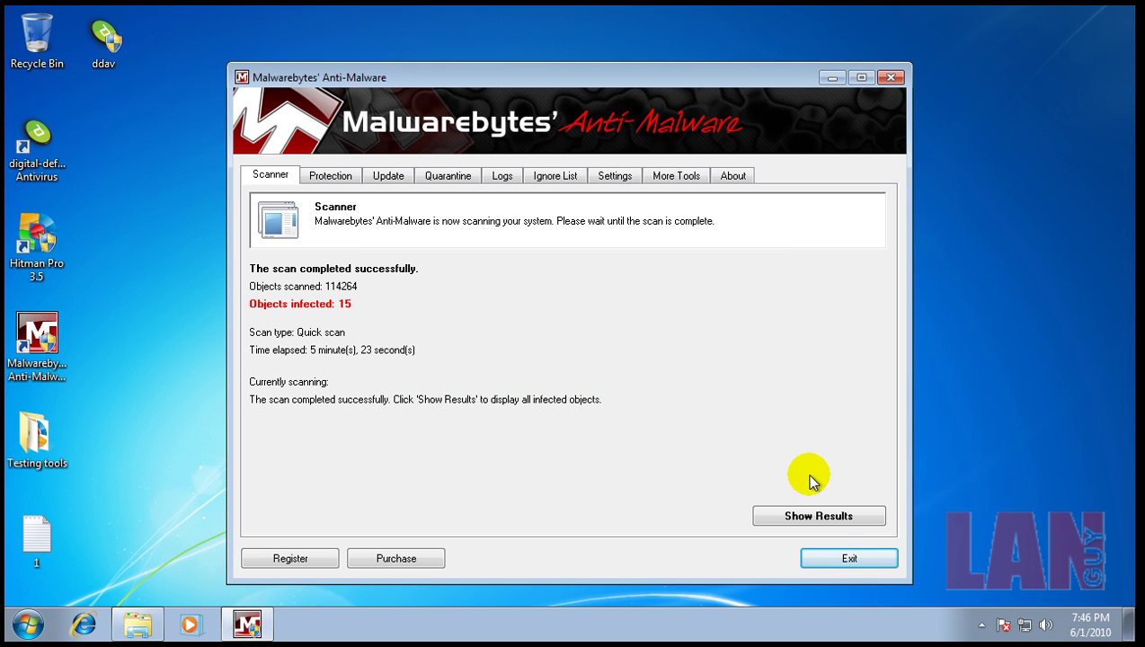
click(826, 516)
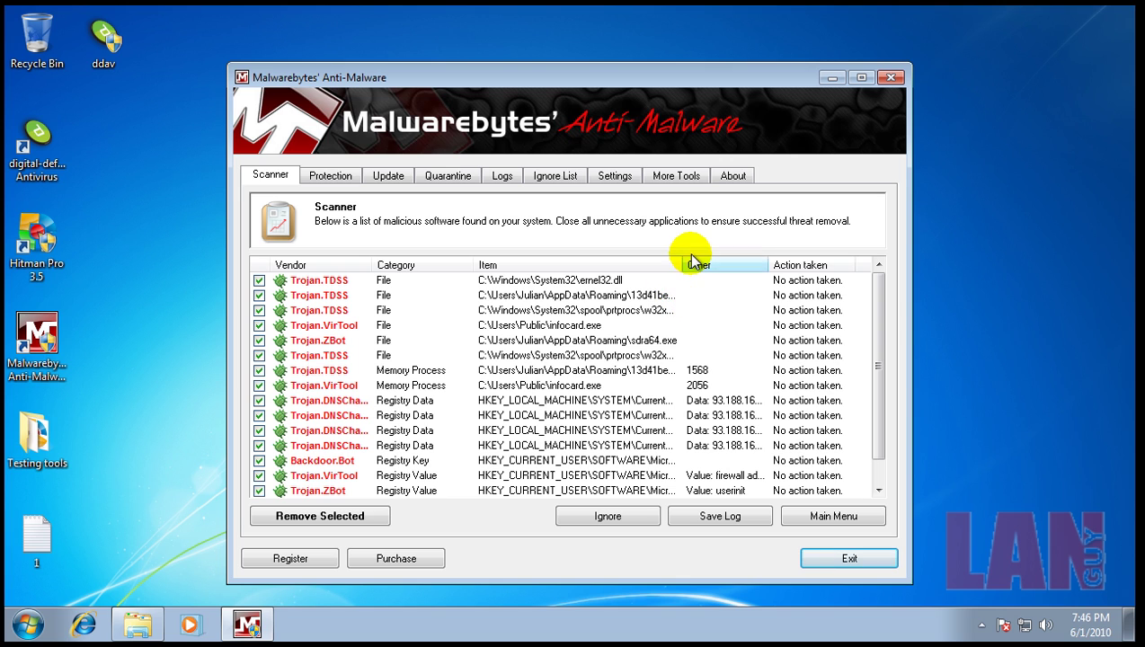
click(359, 266)
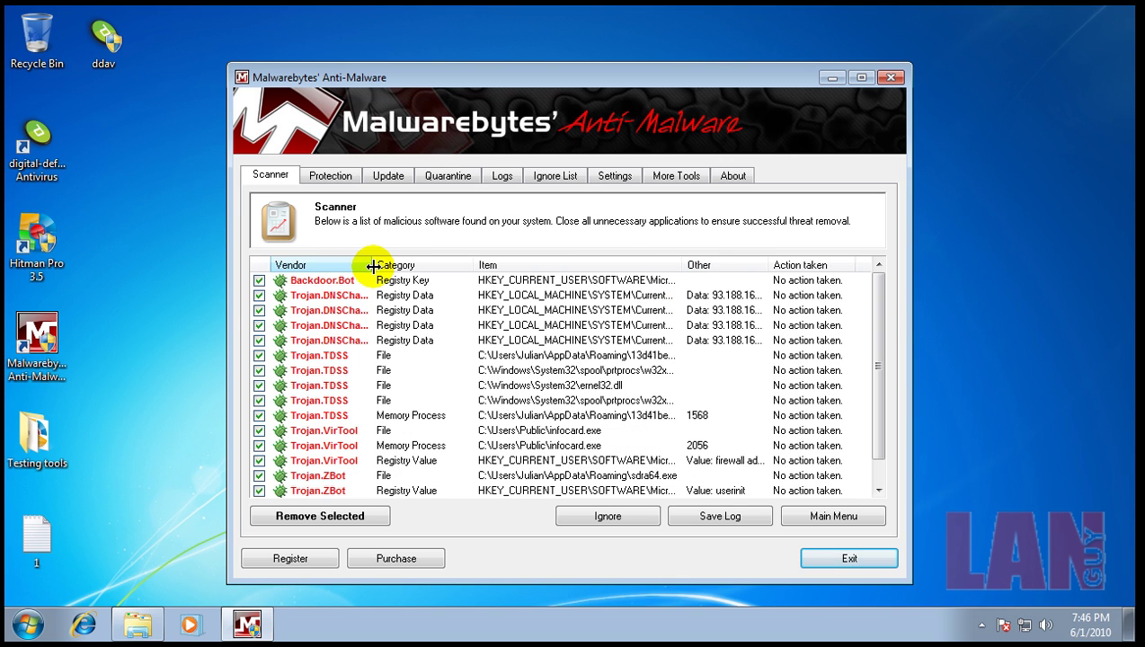
drag(371, 266, 392, 264)
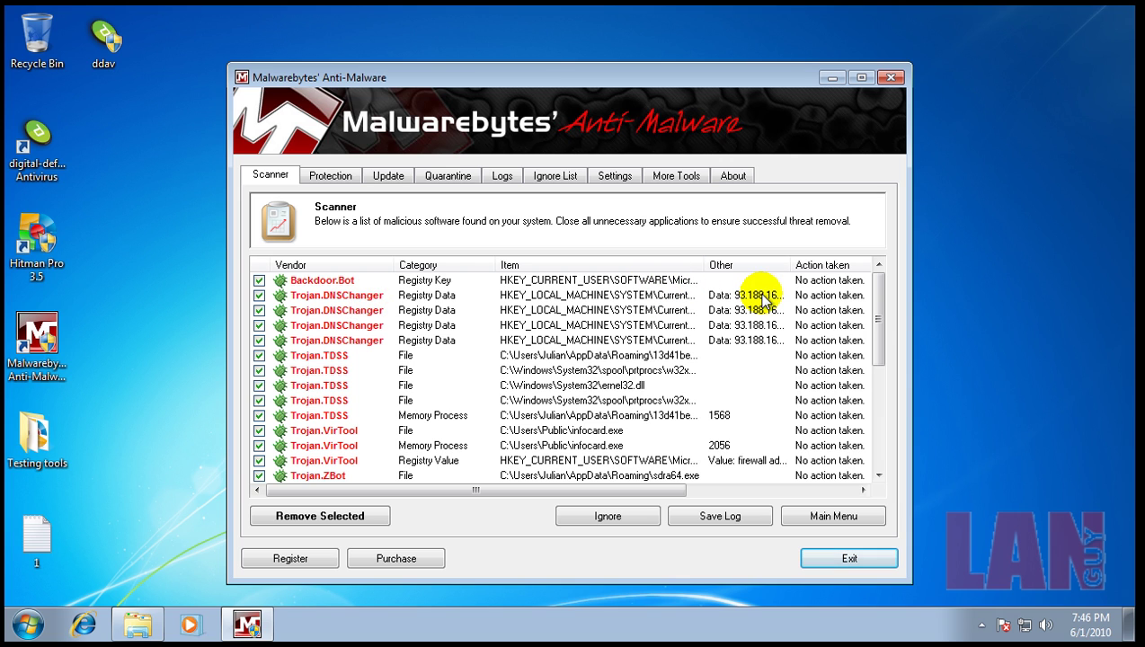
drag(912, 307, 1025, 290)
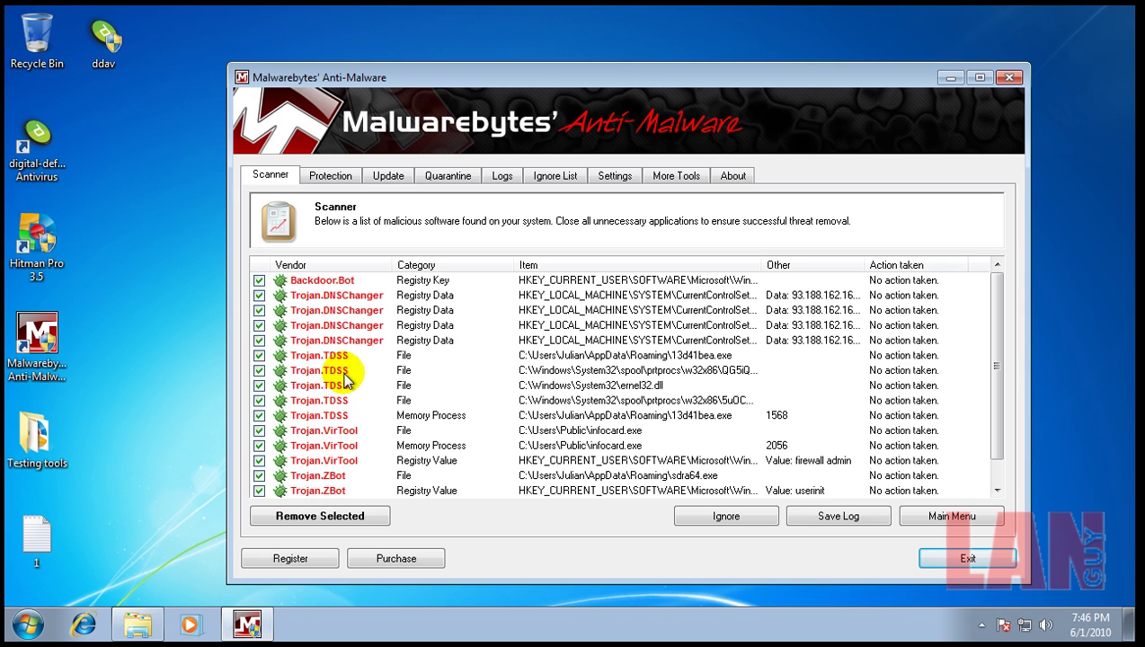
- Review the Trojan.VirTool and Trojan.ZBot entries and remove all the checked infections
click(349, 436)
click(356, 448)
scroll(373, 449, down, 1)
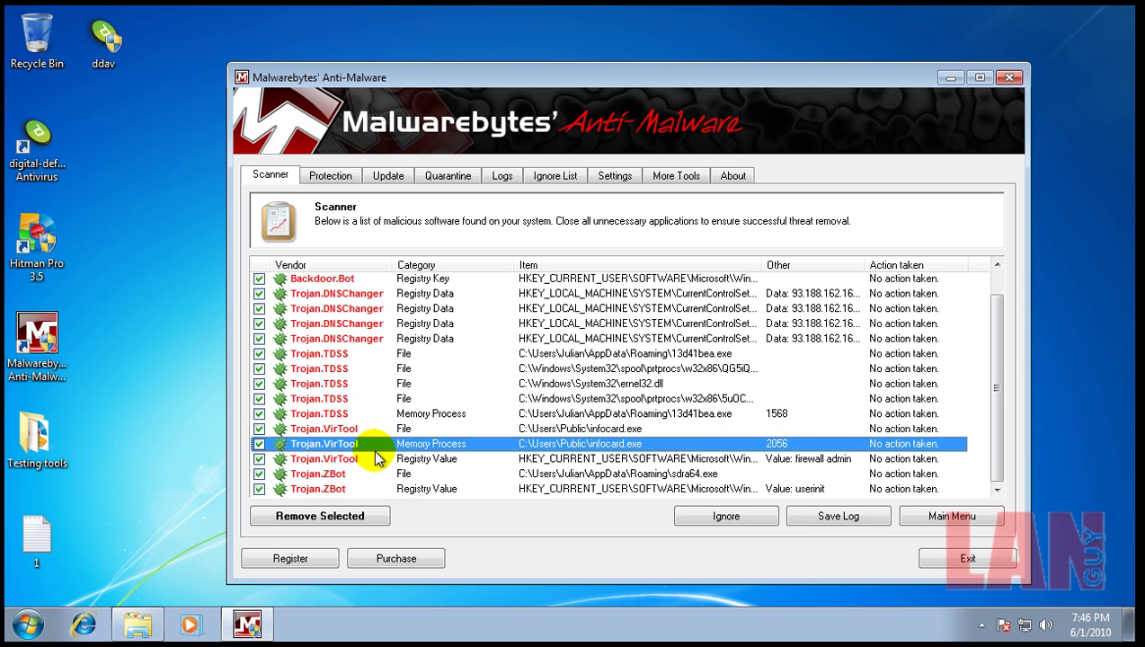
click(378, 471)
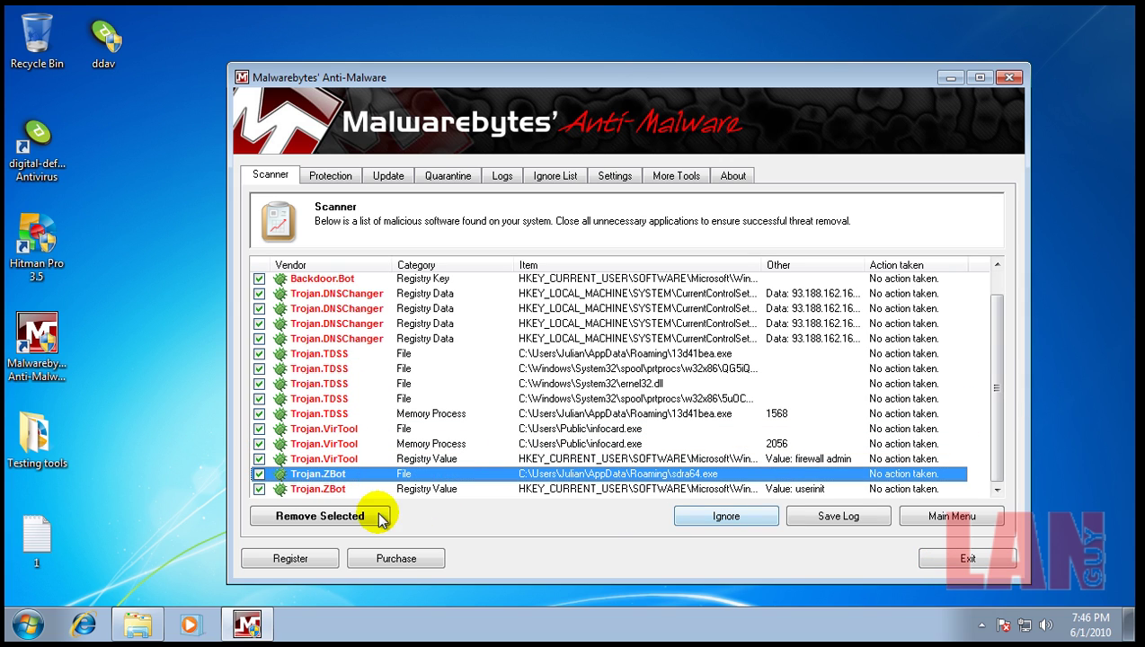
click(302, 514)
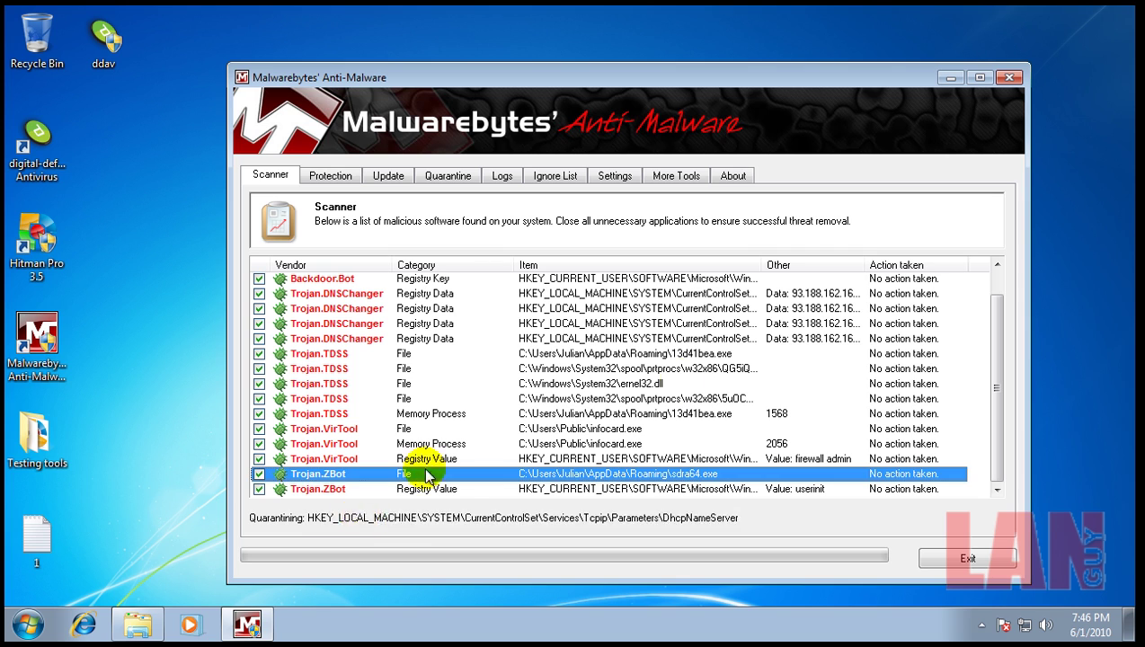
- Close the Malwarebytes removal log and agree to restart the computer to complete the removal
click(981, 625)
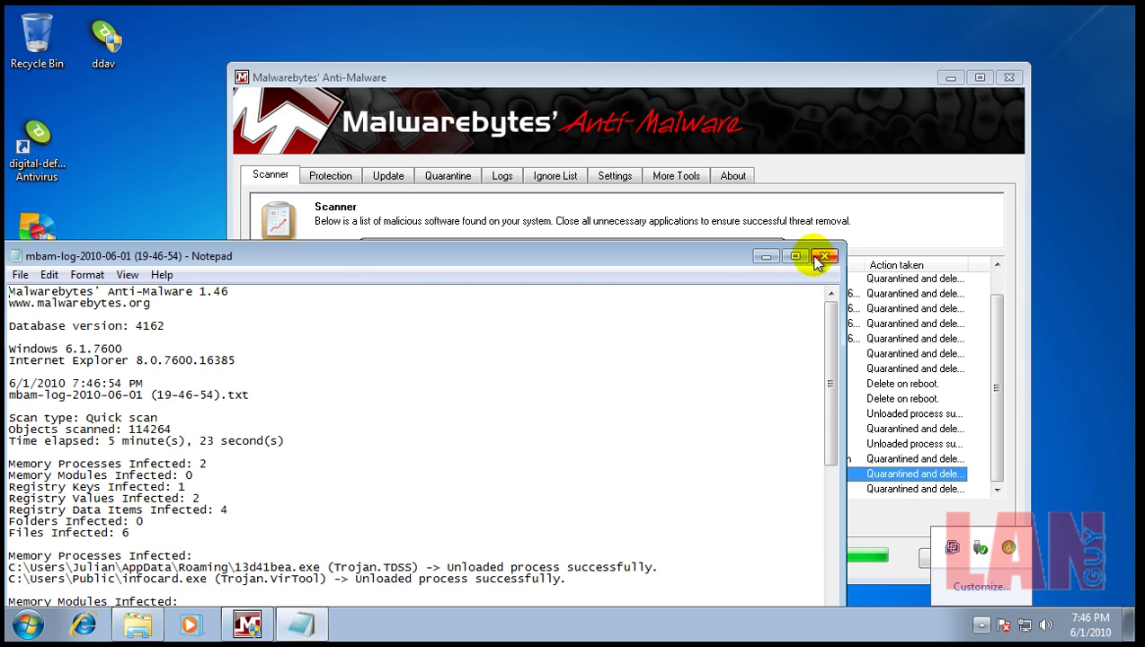
click(819, 257)
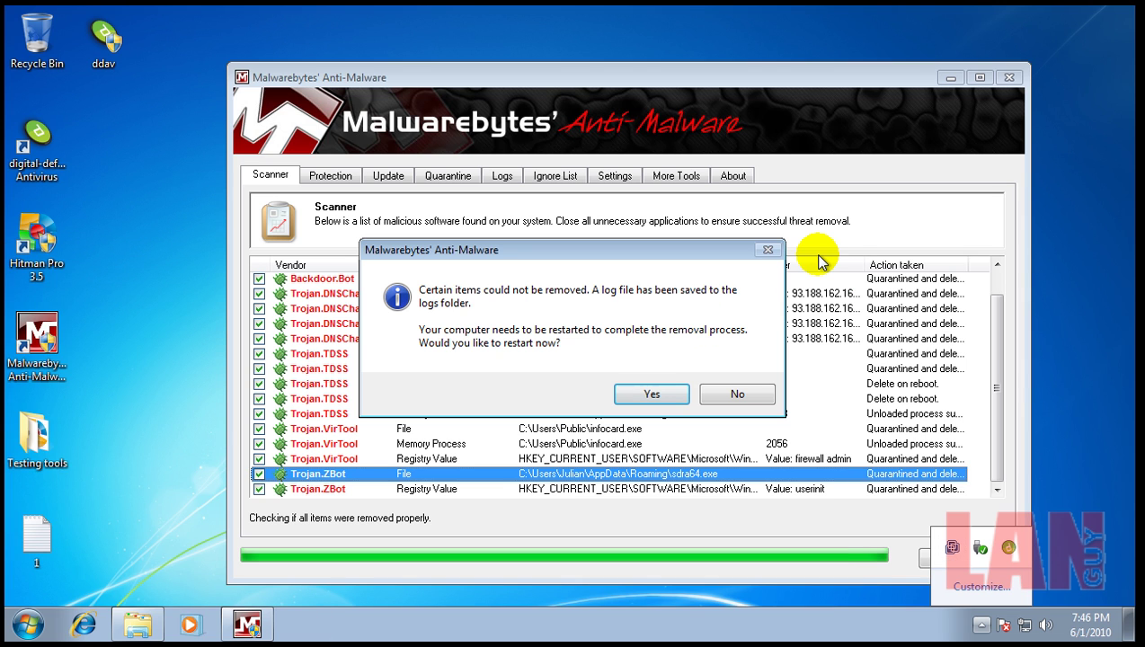
click(659, 393)
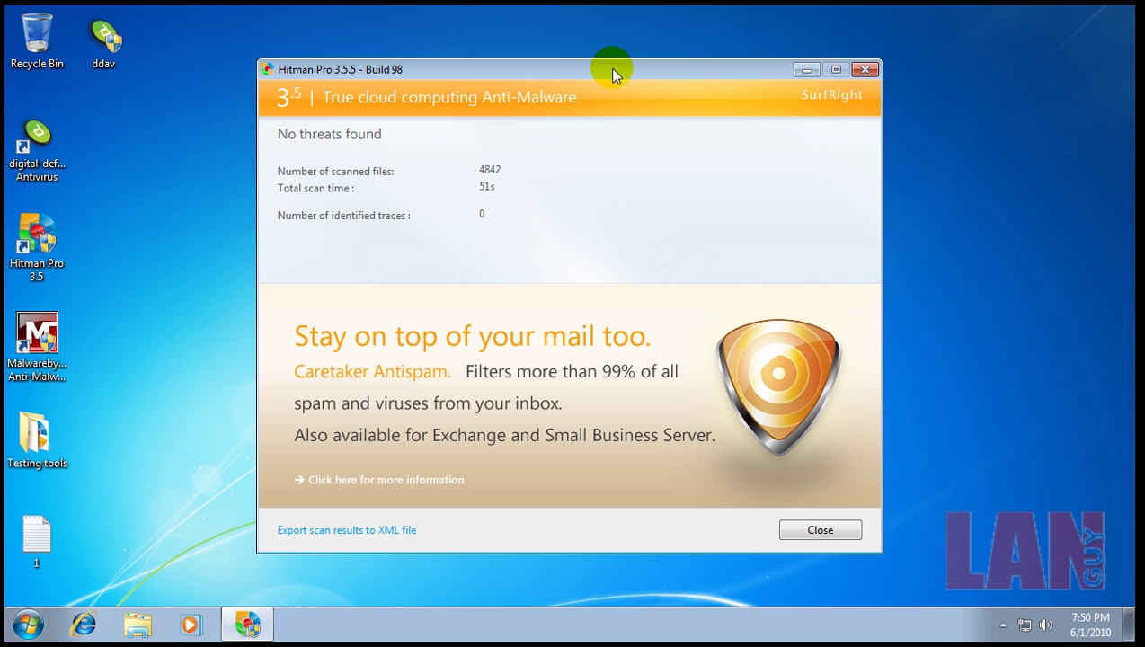
- Close the Hitman Pro scan results and check the hidden notification icons for digital-defender Antivirus's realtime status
click(816, 530)
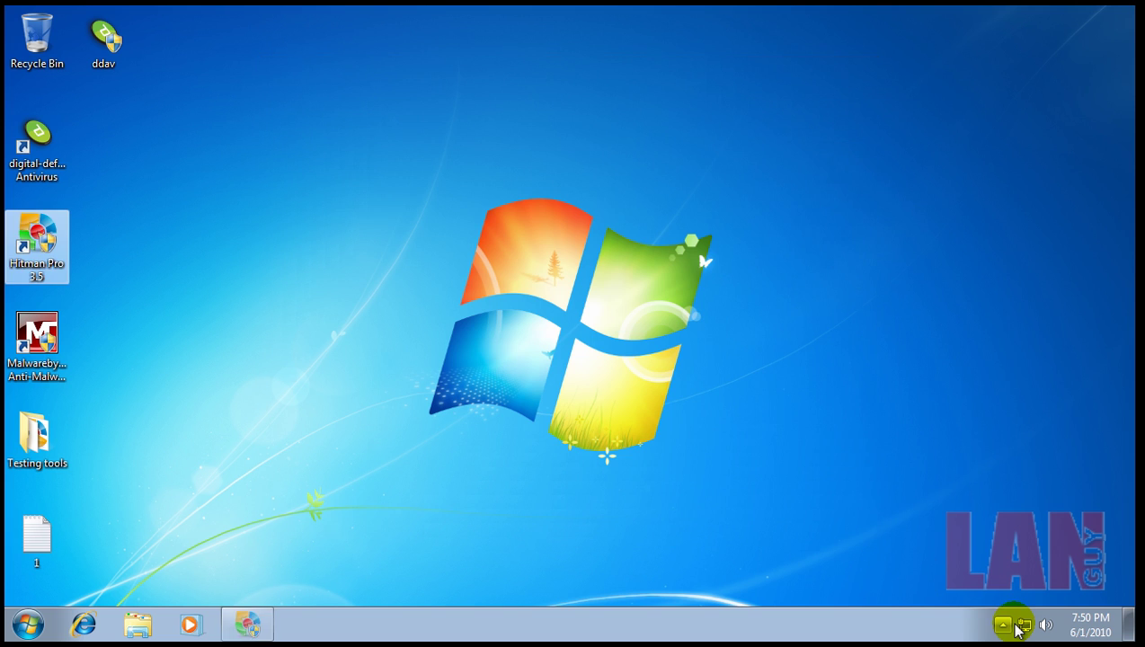
click(1003, 625)
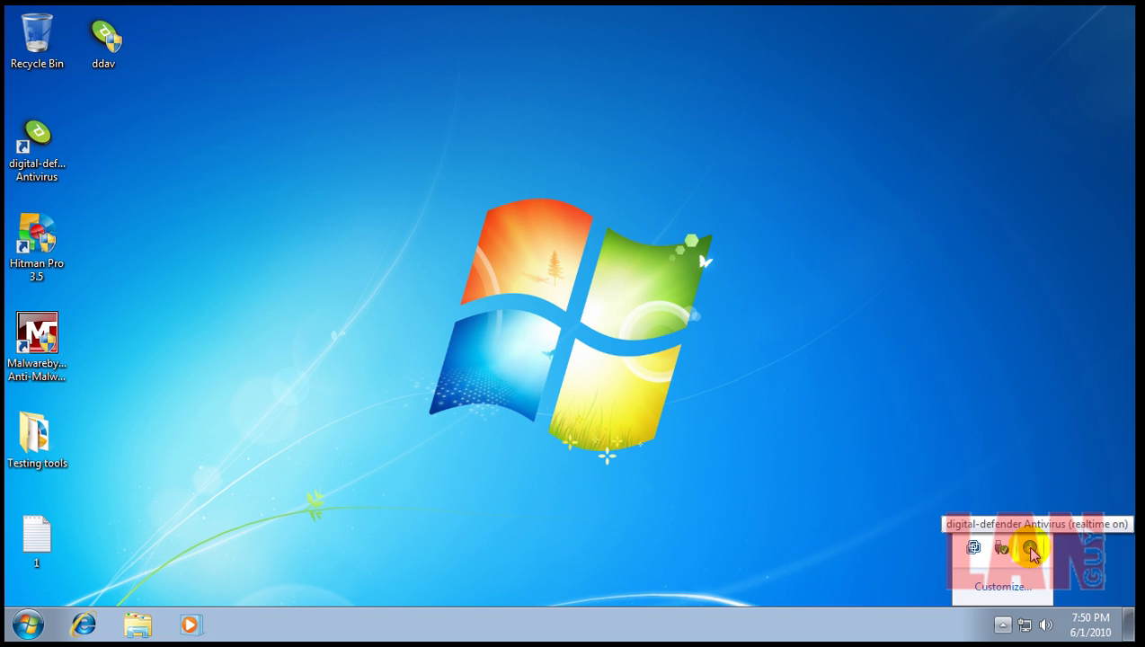
click(629, 481)
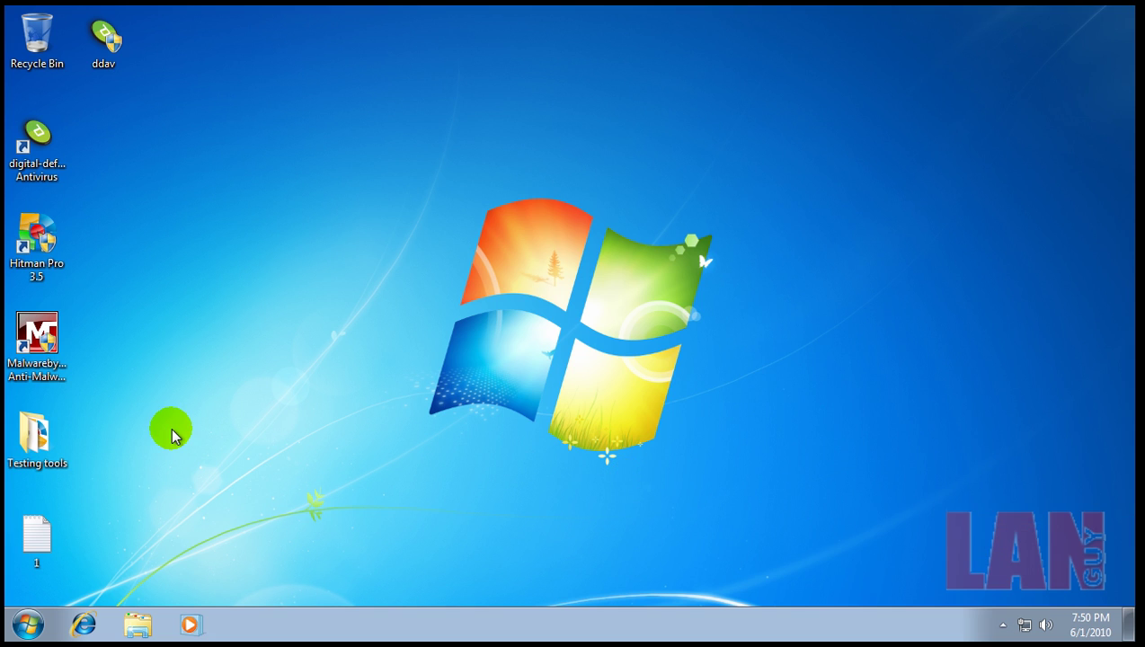